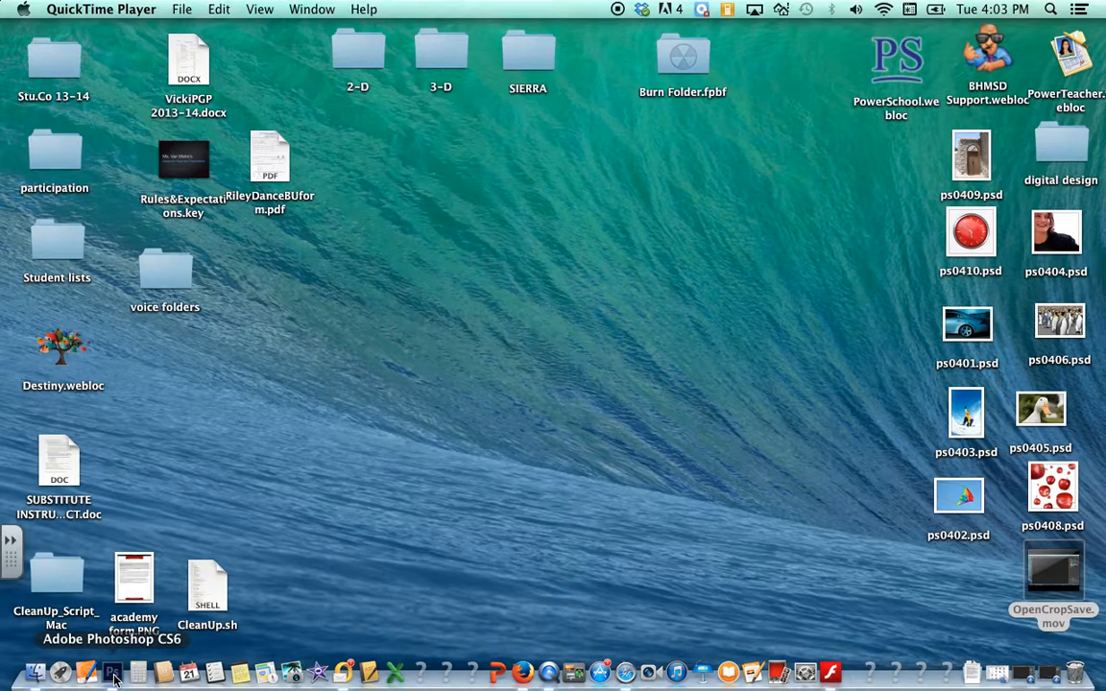
Step: Switch to Adobe Photoshop CS6 and open the duck photo ps0405.psd from the Desktop
click(113, 675)
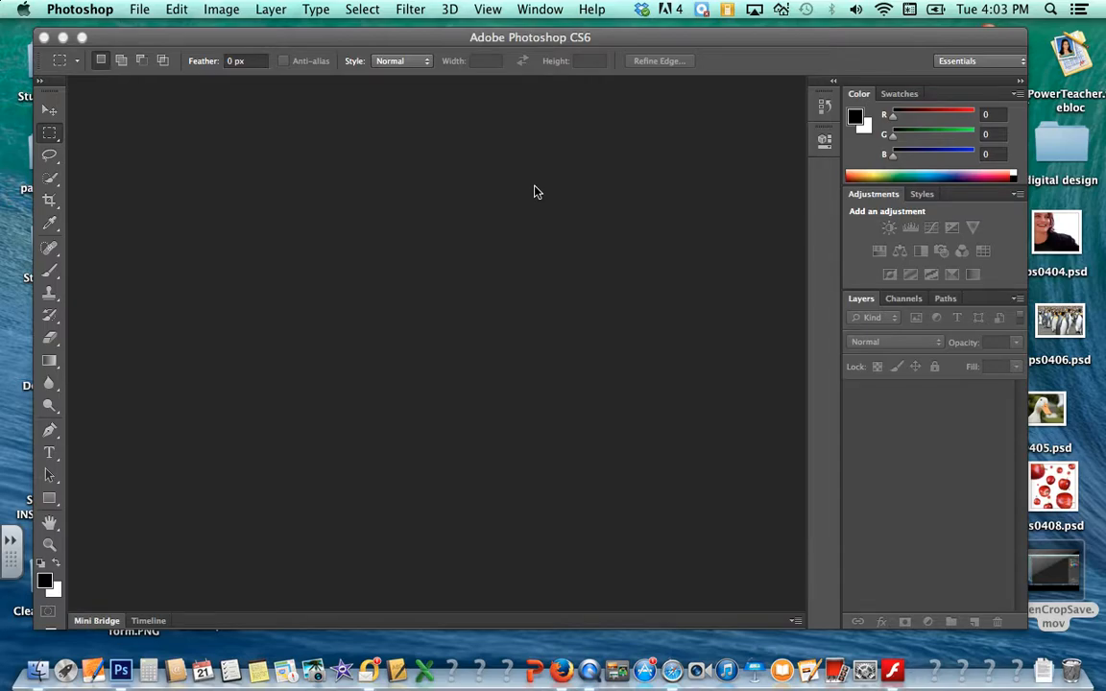
drag(399, 37, 425, 38)
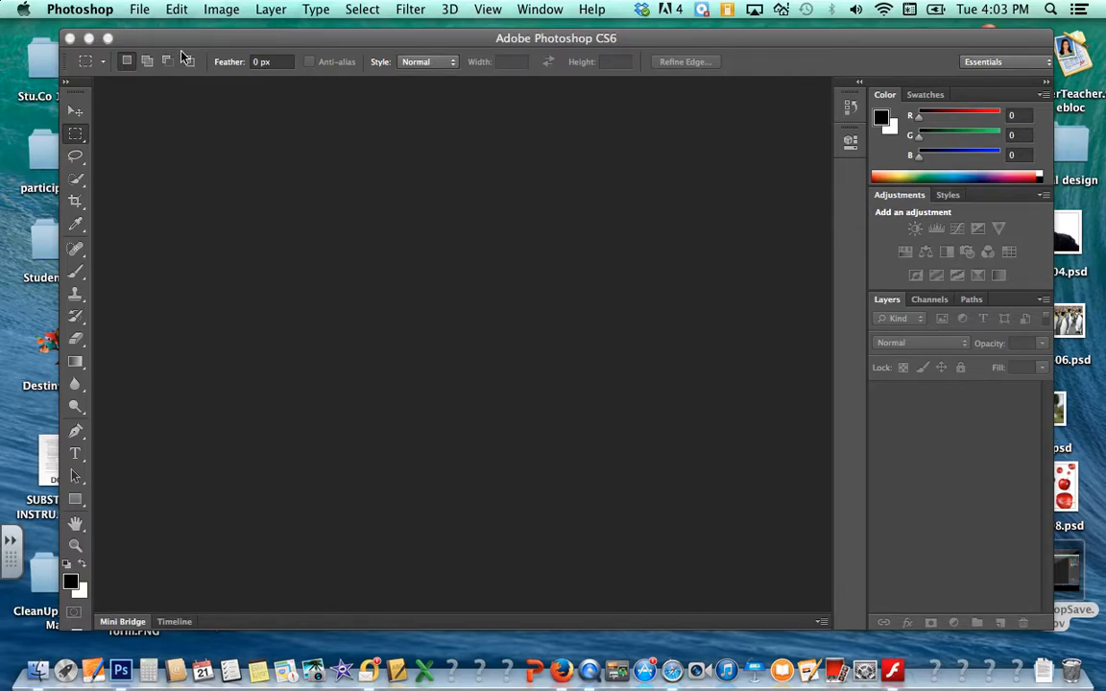
click(140, 10)
click(140, 9)
click(140, 10)
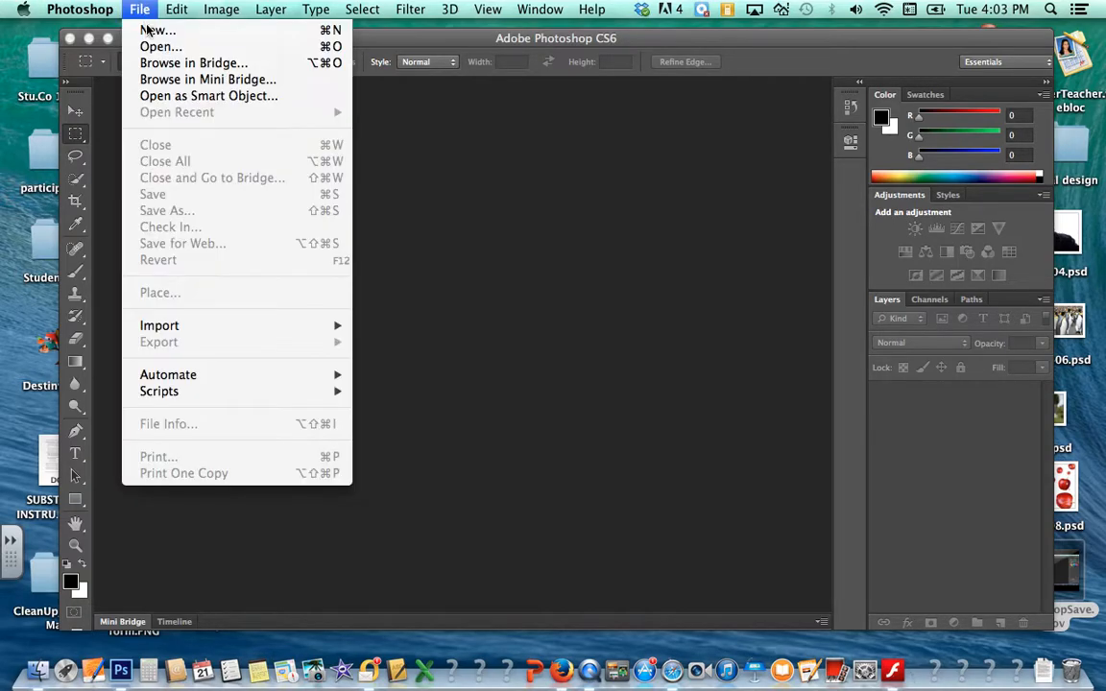
click(159, 46)
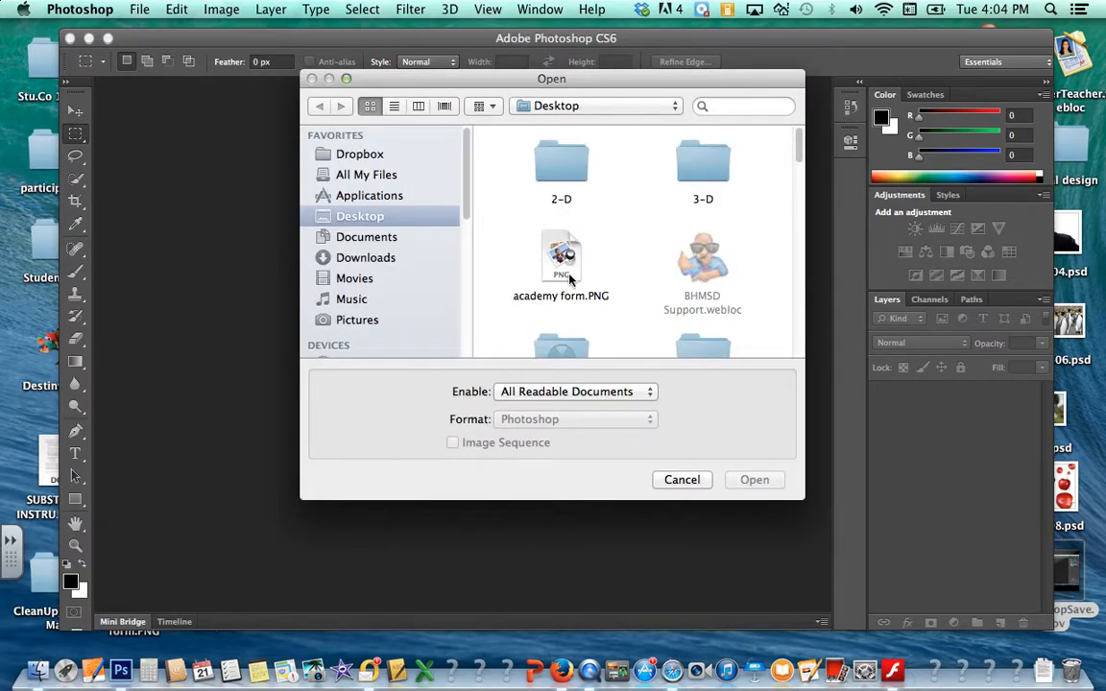
scroll(605, 288, down, 2)
scroll(614, 300, down, 10)
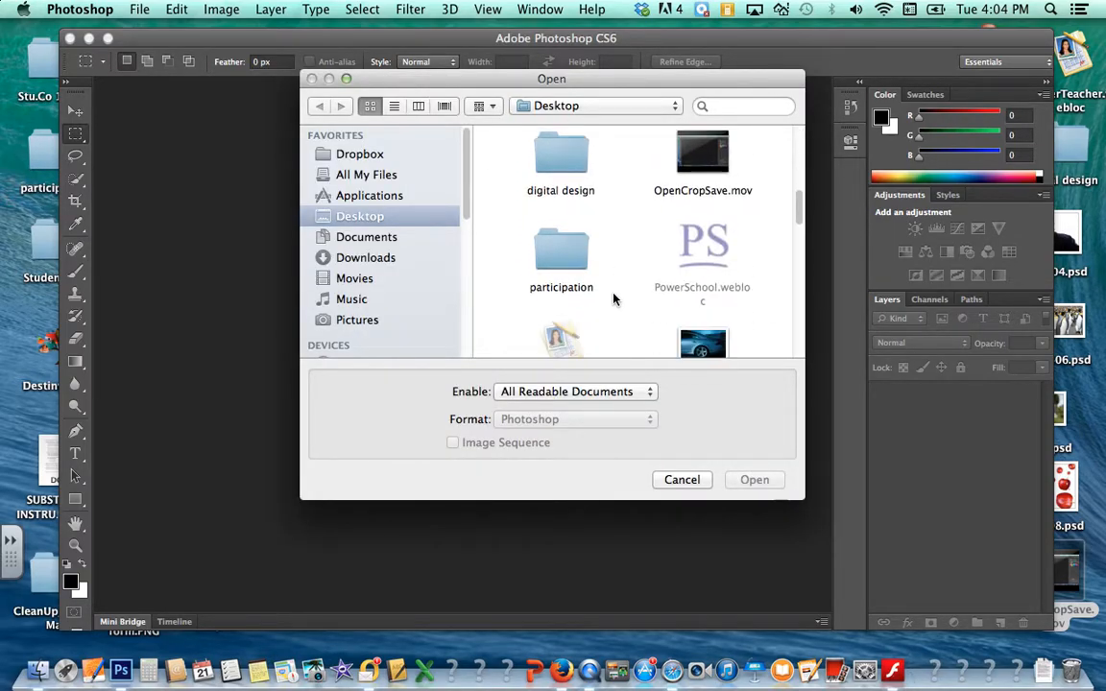
key(Escape)
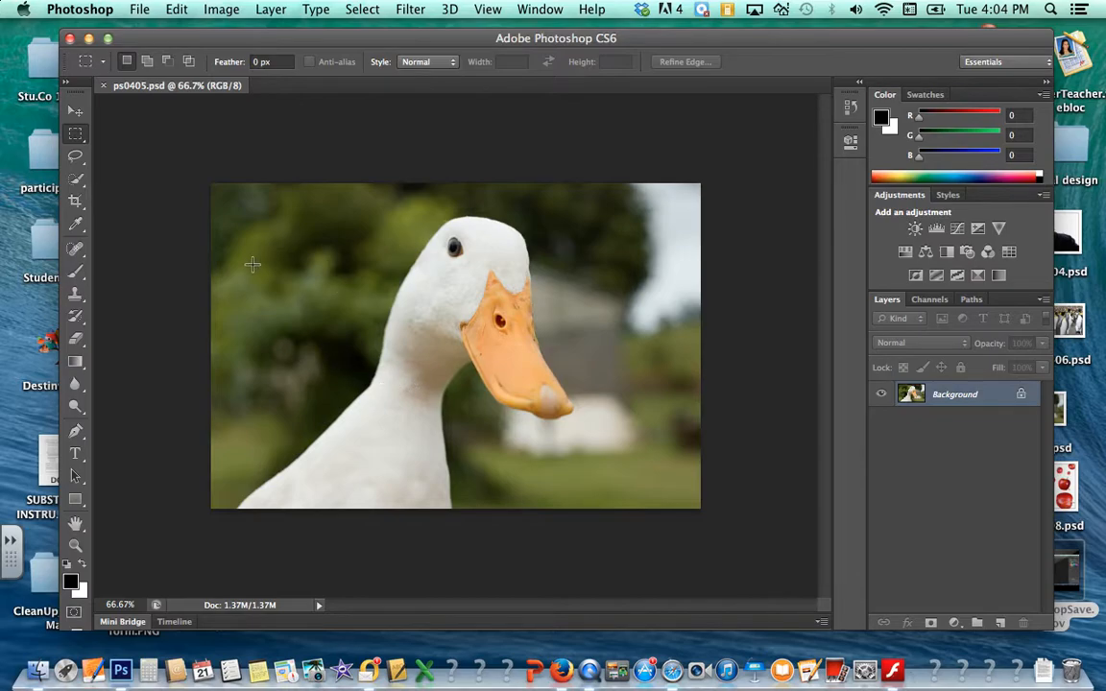
Step: Draw a loose freehand Lasso selection around the whole duck, from the lower back over the head and bill
click(77, 158)
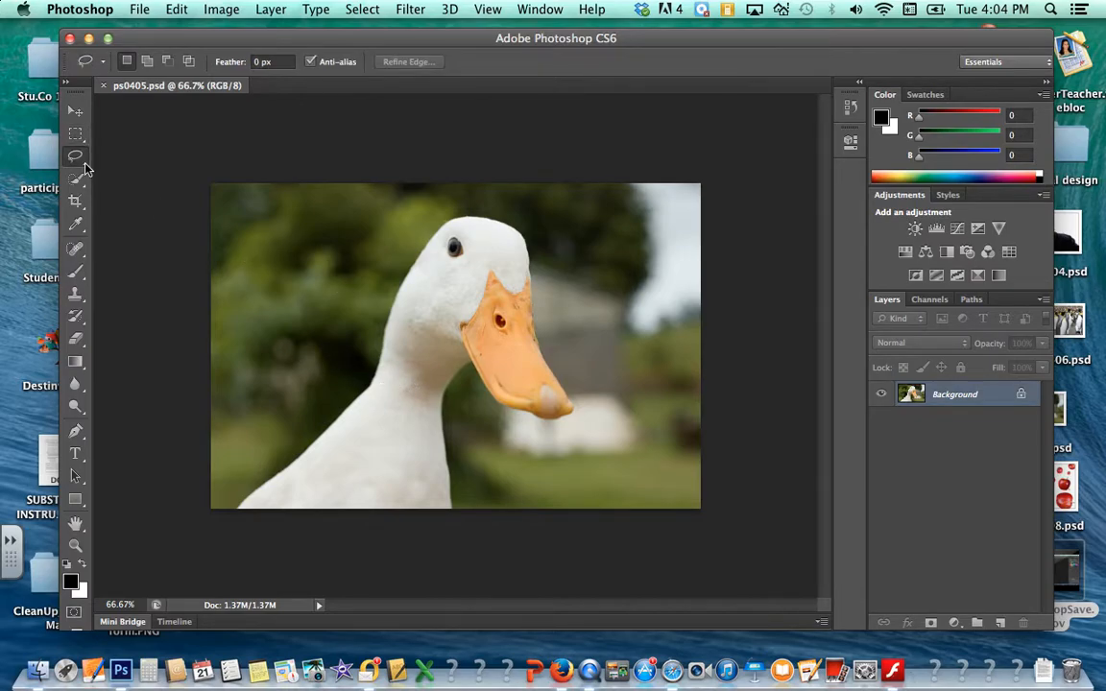
drag(77, 158, 135, 165)
mouse_move(231, 503)
mouse_down()
mouse_move(339, 409)
mouse_move(425, 230)
mouse_move(458, 212)
mouse_move(525, 233)
mouse_move(541, 349)
mouse_move(586, 437)
mouse_move(508, 427)
mouse_move(477, 376)
mouse_move(455, 385)
mouse_move(450, 408)
mouse_move(460, 514)
mouse_move(427, 534)
mouse_move(240, 509)
mouse_up()
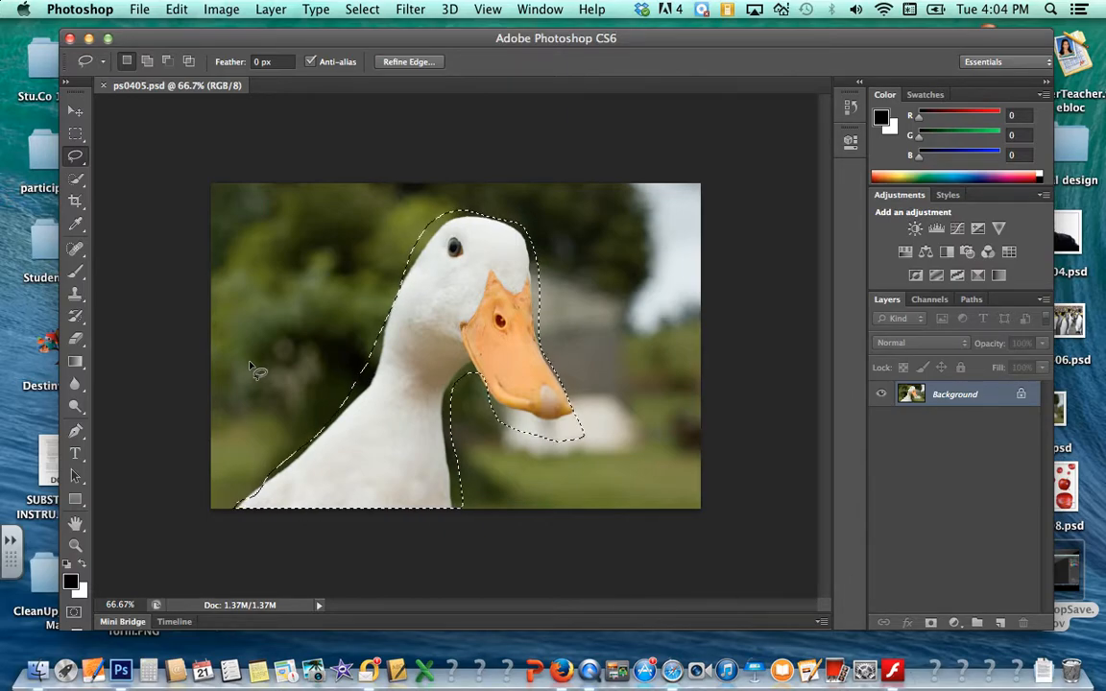
Step: Arrange the toolbox in two columns and turn on Quick Mask mode for the duck selection
key(q)
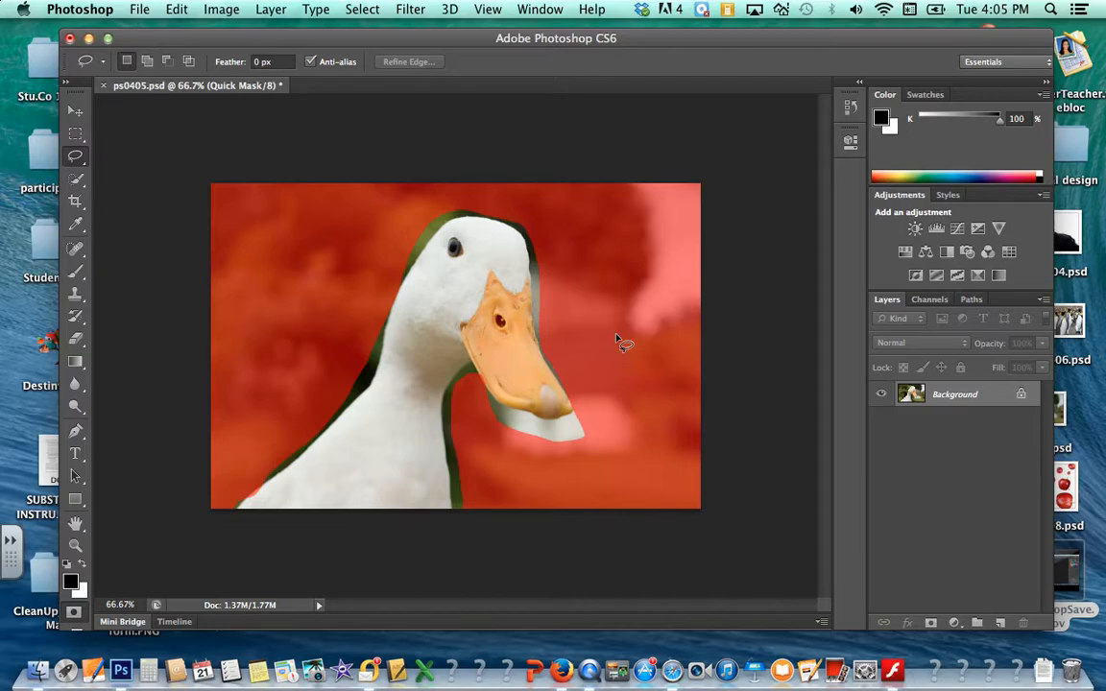
key(q)
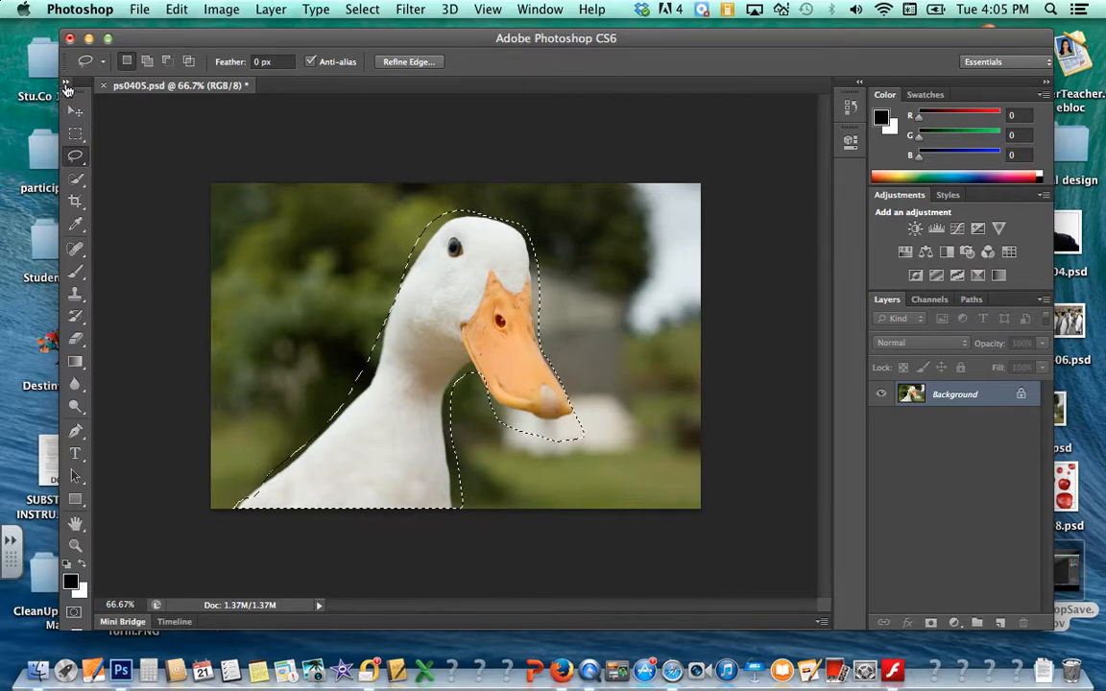
click(66, 85)
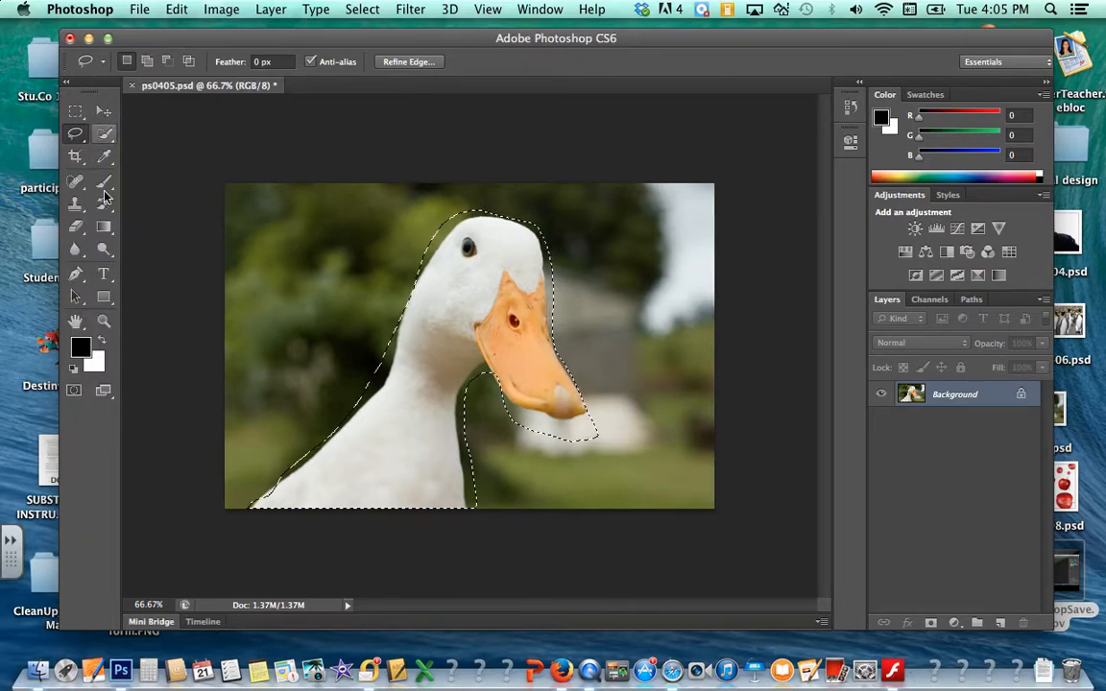
click(80, 393)
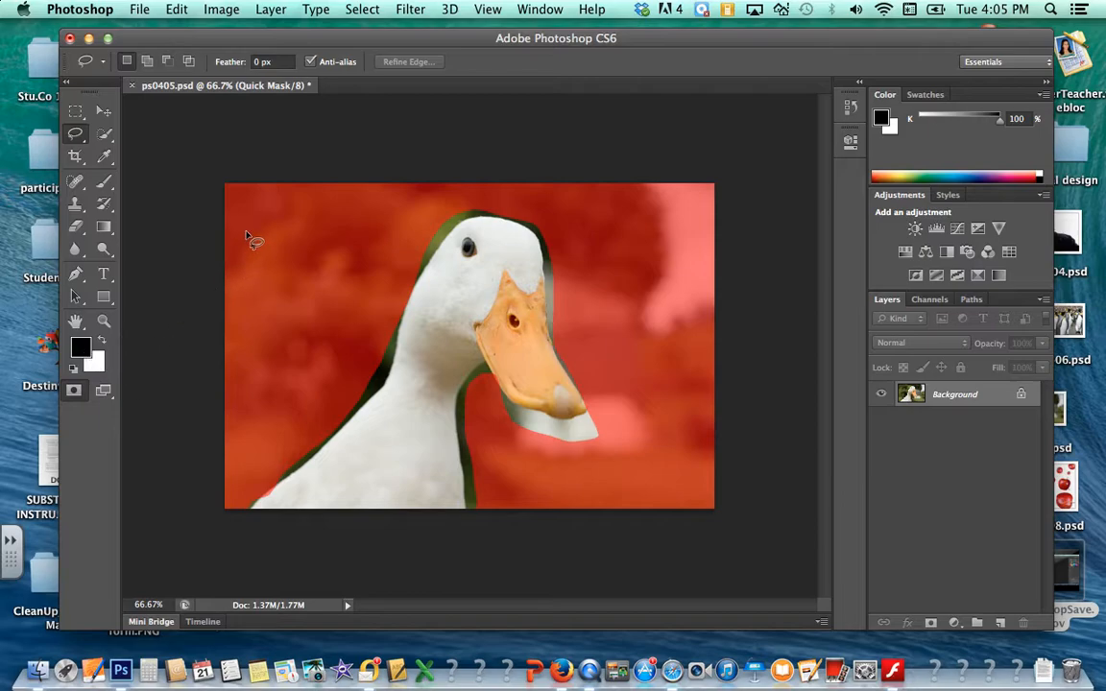
Step: Choose the Brush tool and set its size to 21 px for editing the mask
click(112, 188)
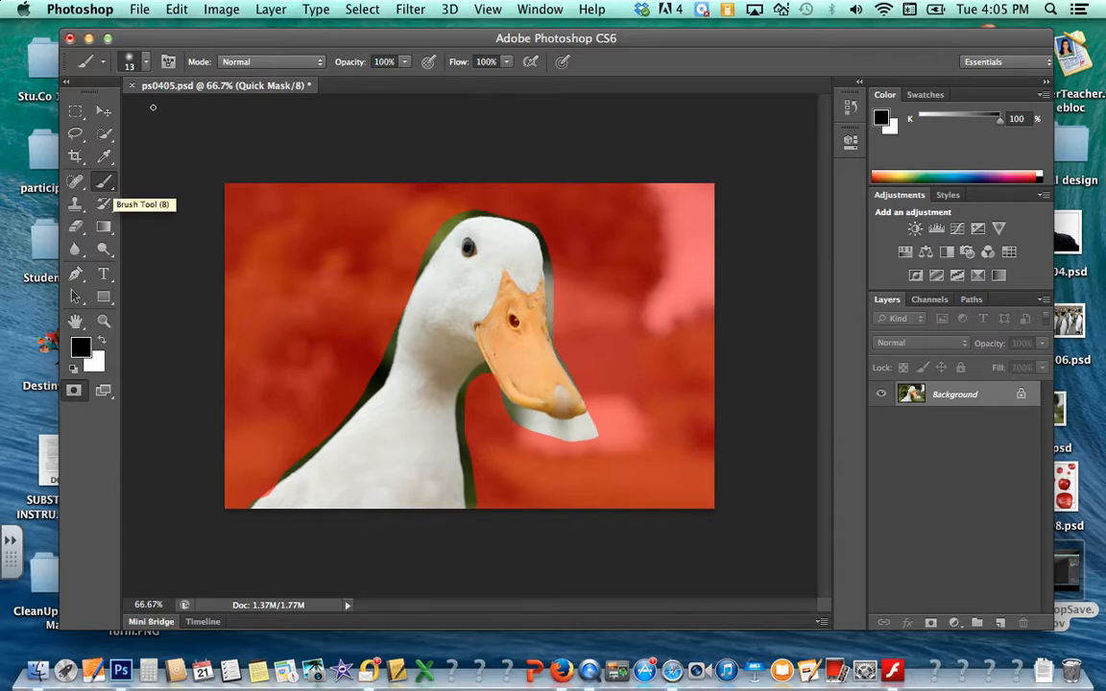
click(147, 64)
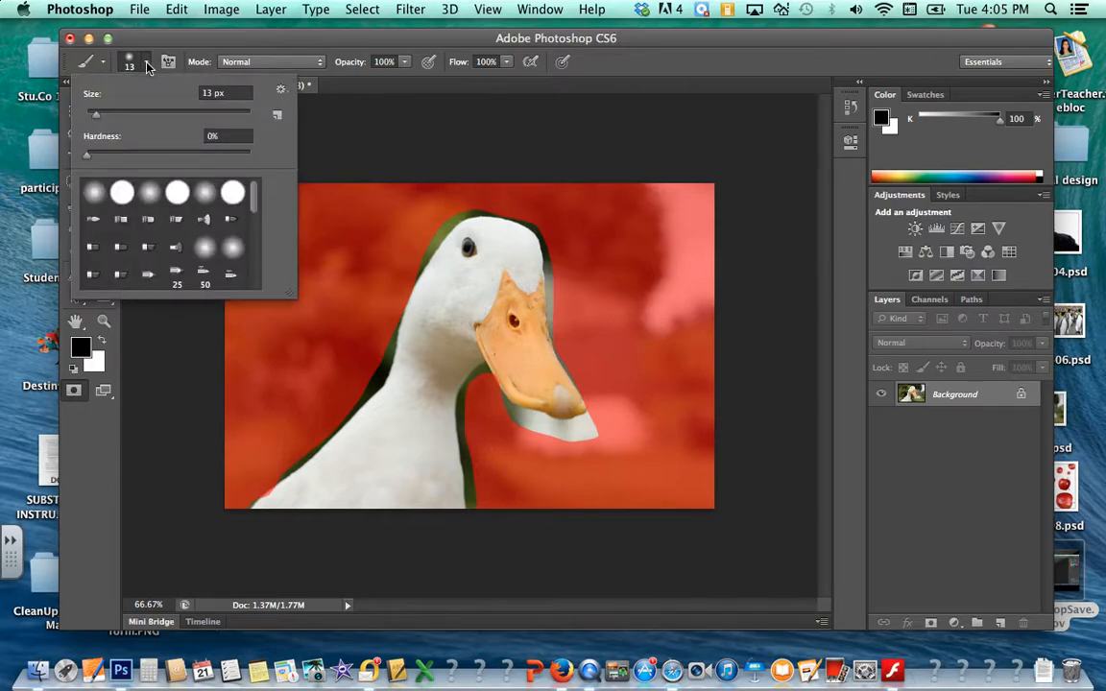
click(104, 117)
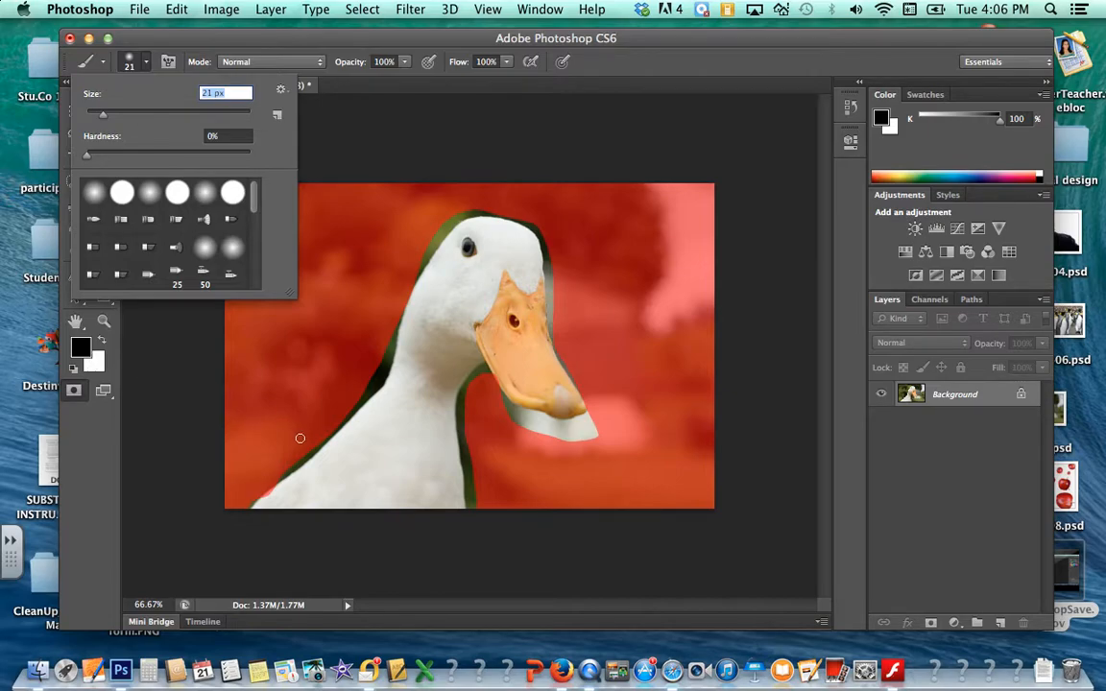
key(Return)
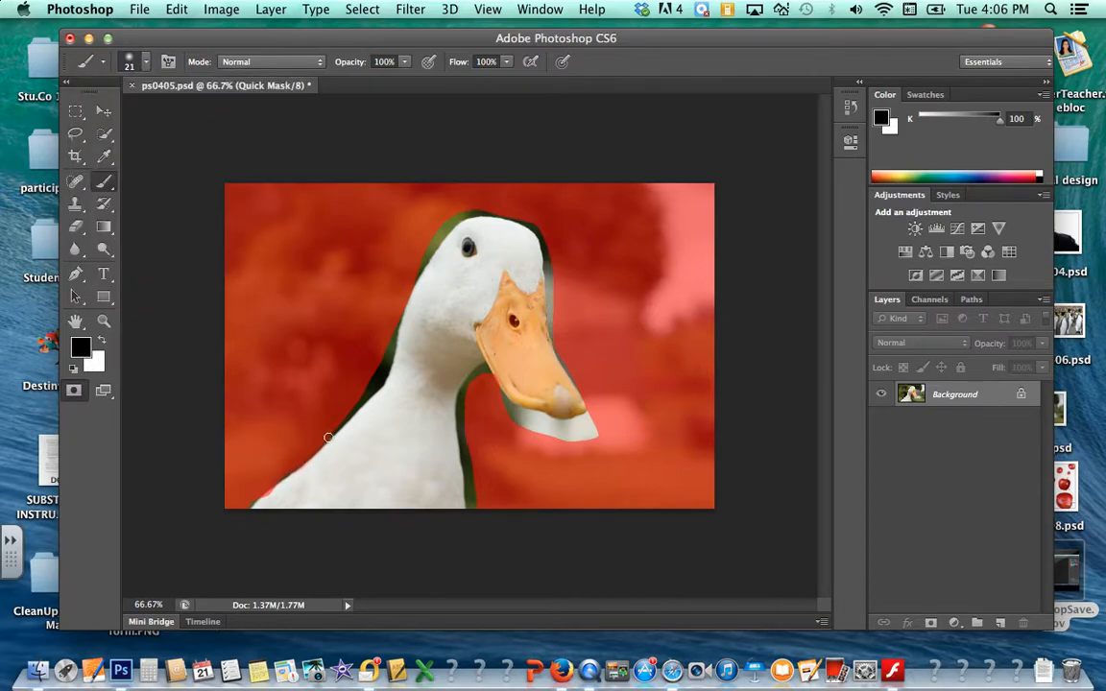
Step: Paint a black mask stroke across the duck's neck, check the resulting selection outline, and return to Quick Mask mode
drag(385, 394, 433, 386)
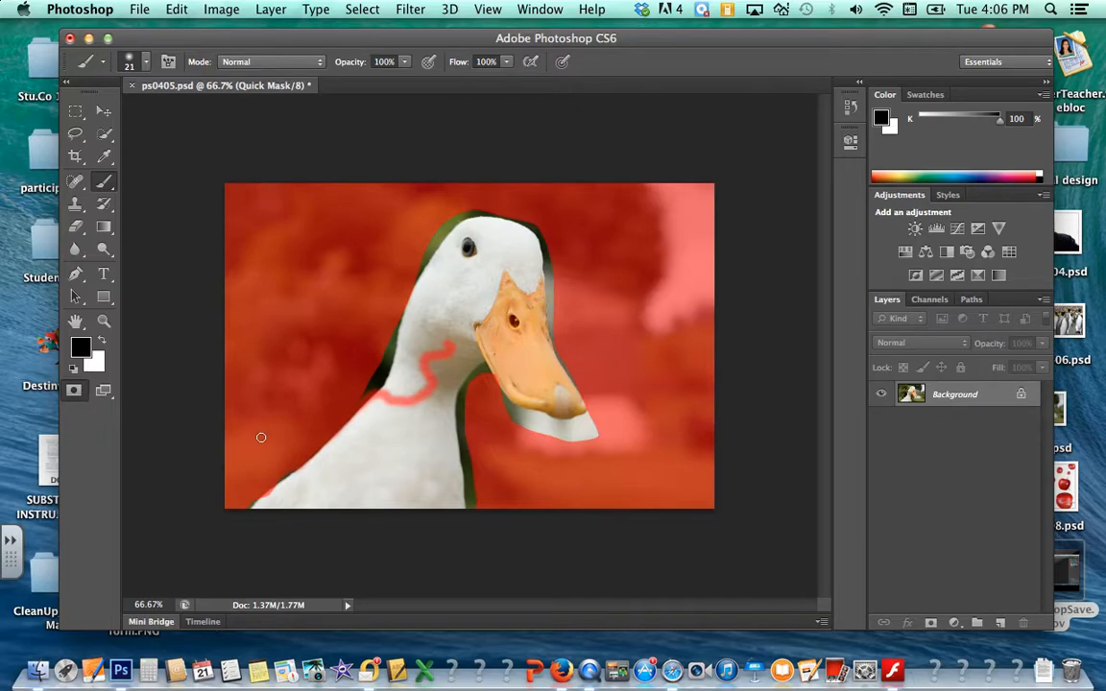
key(q)
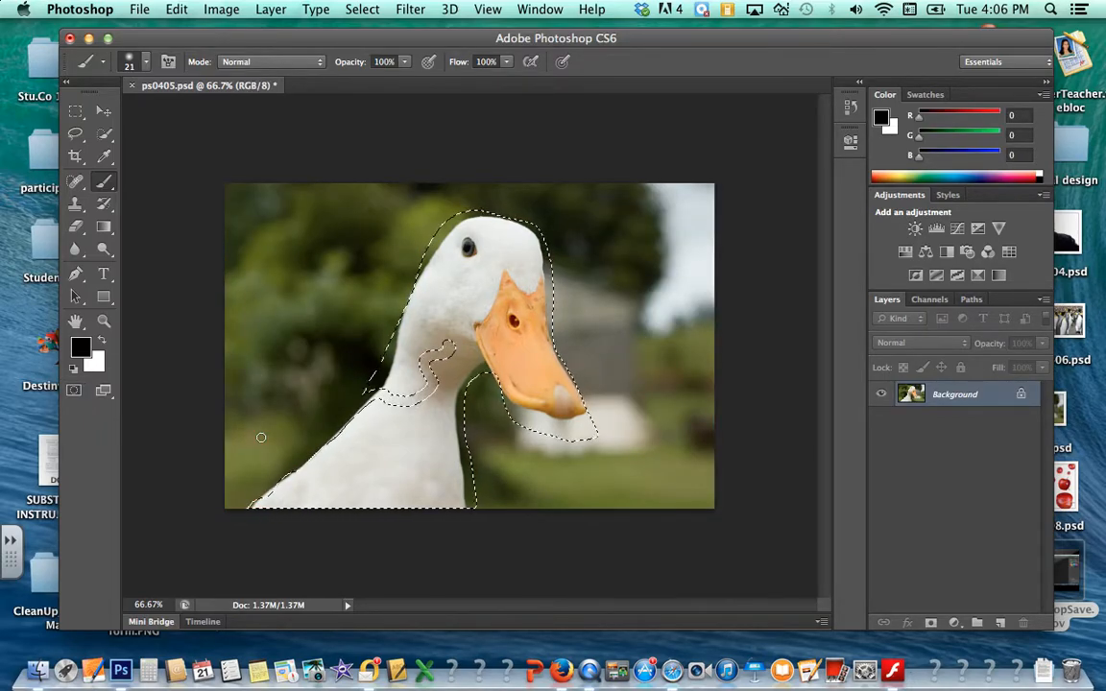
key(q)
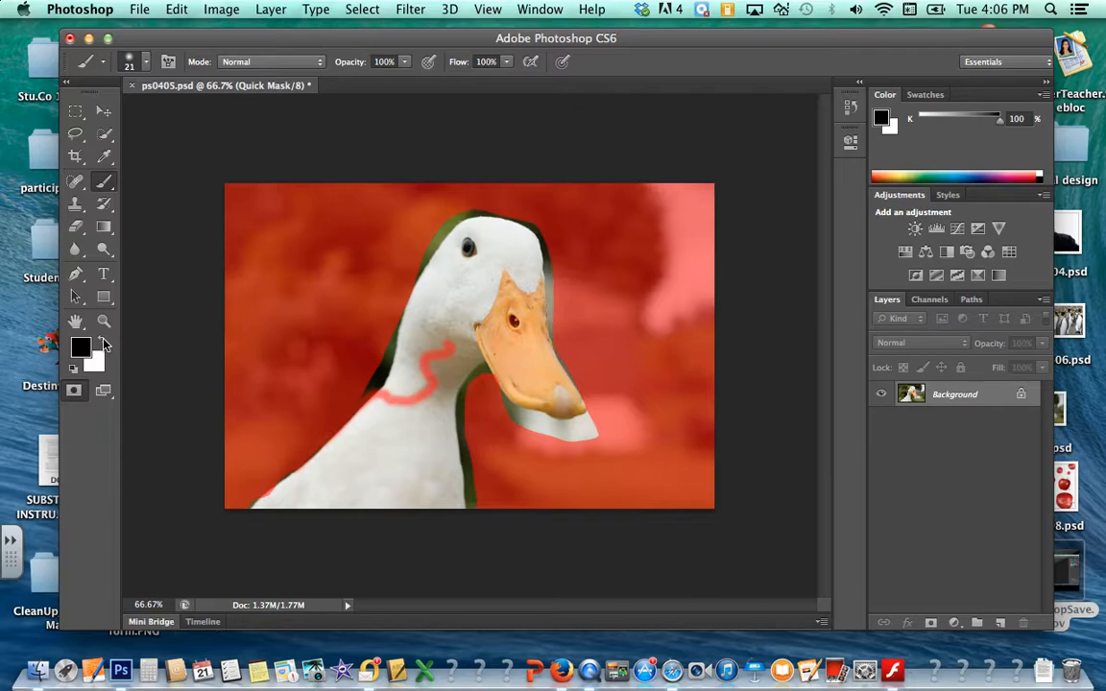
Step: Erase the mask from the upper part of the neck stroke using white paint and a 67 px brush
click(102, 340)
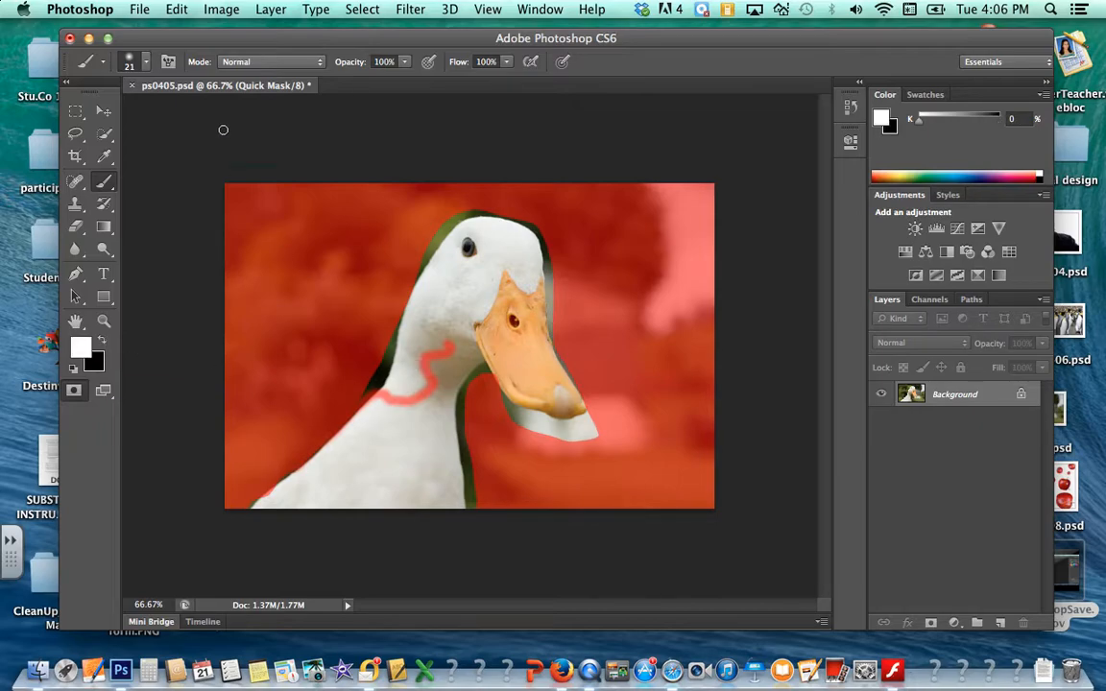
click(148, 66)
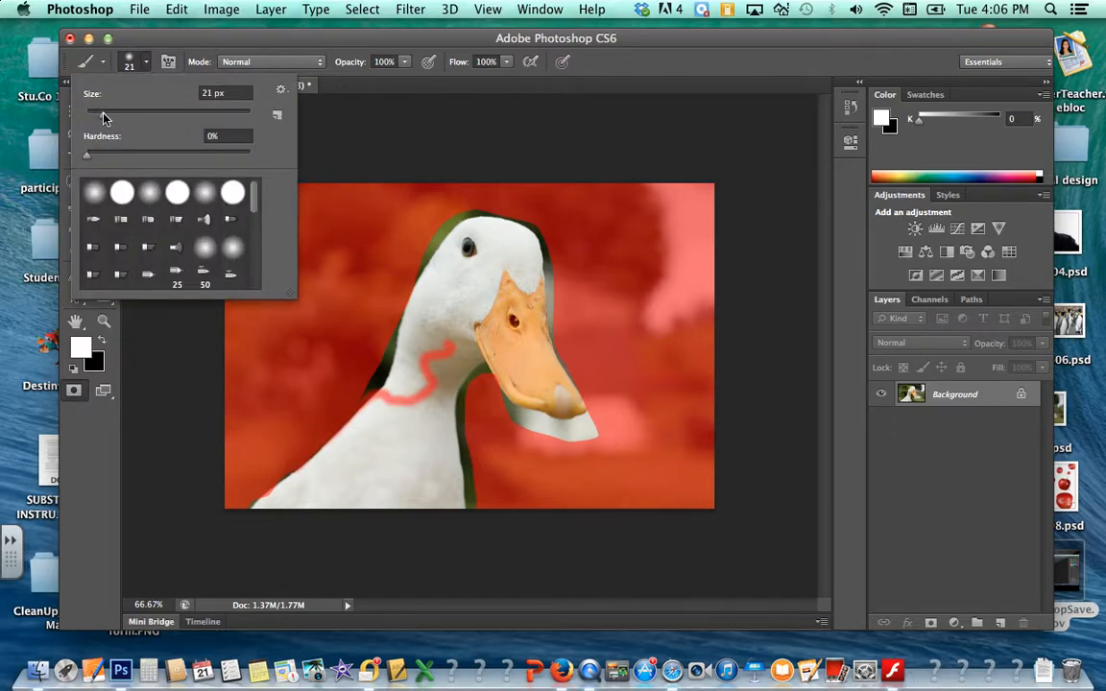
drag(104, 113, 141, 114)
click(429, 346)
mouse_move(429, 345)
mouse_down()
mouse_move(463, 343)
mouse_move(426, 376)
mouse_up()
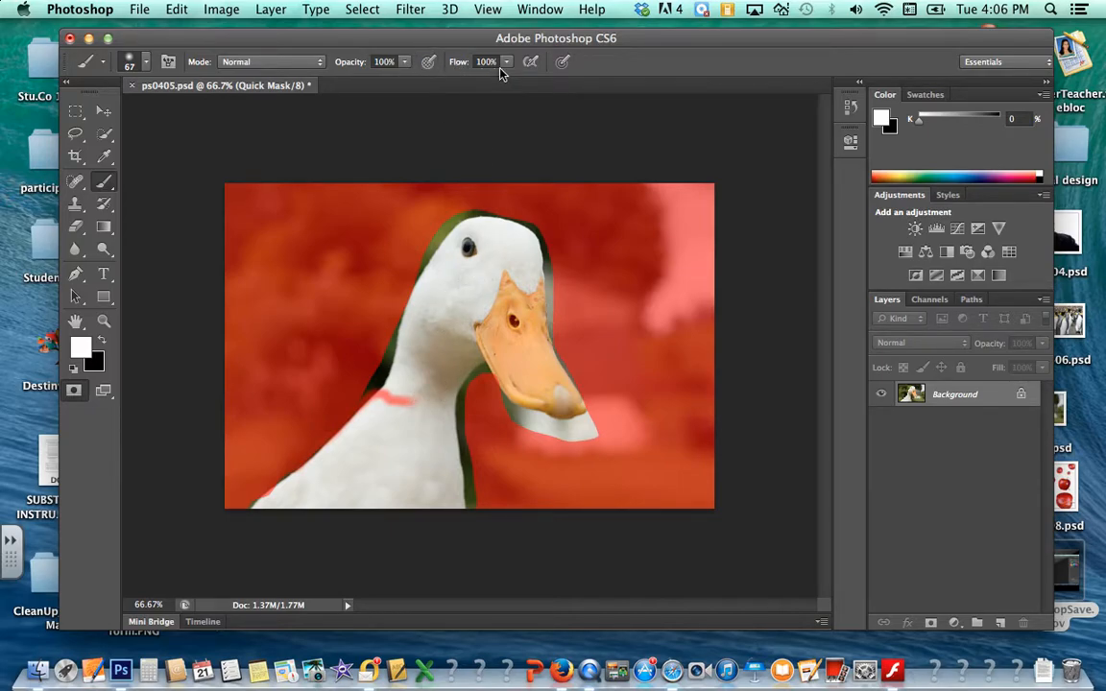
Step: Set the brush hardness to 100% and erase the remaining mask stroke at the base of the neck
click(147, 63)
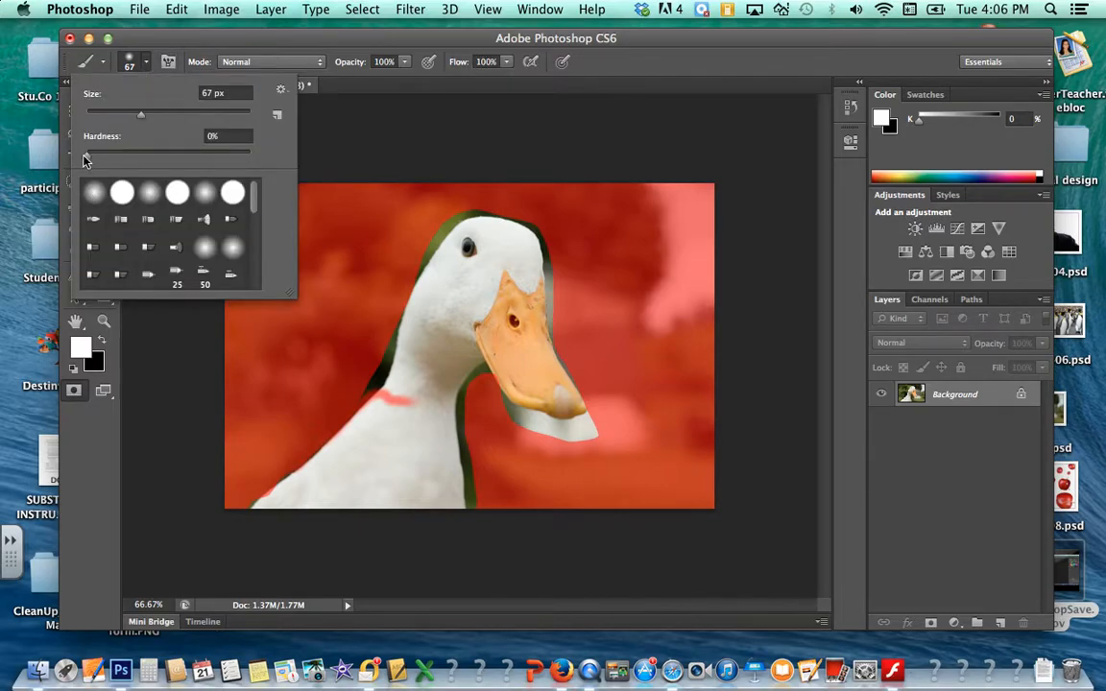
drag(85, 157, 100, 158)
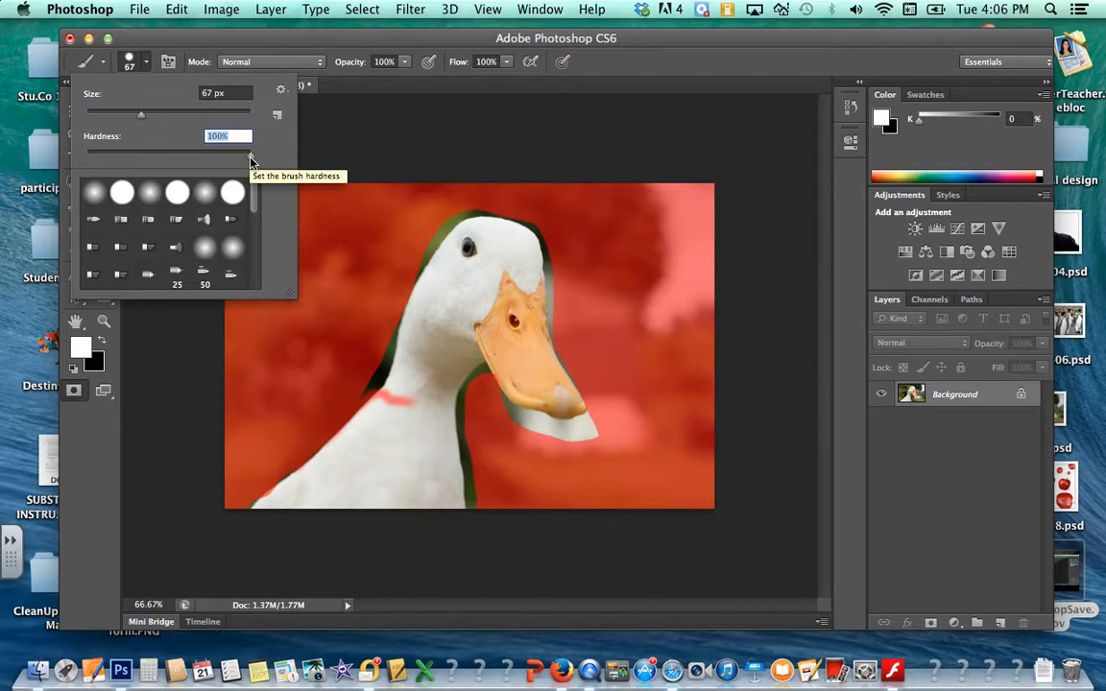
click(403, 384)
mouse_move(407, 411)
mouse_down()
mouse_move(407, 394)
mouse_move(388, 403)
mouse_move(430, 341)
mouse_up()
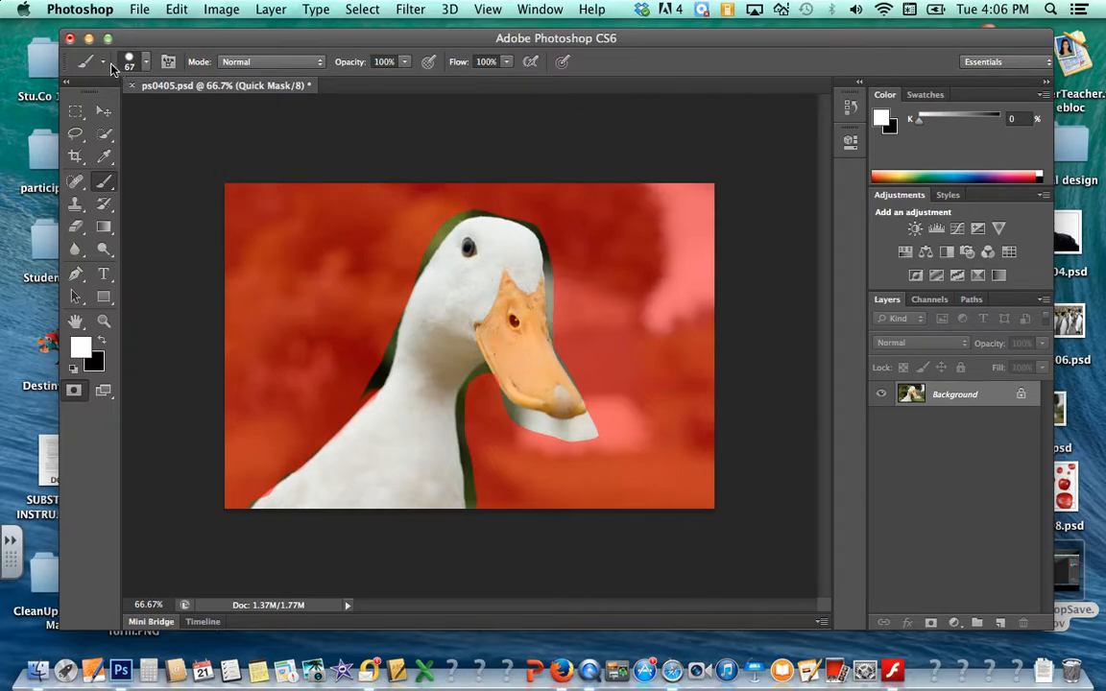
Step: Mask the dark background strip behind the duck's neck using black paint and a 28 px brush, working at 200% zoom
click(147, 66)
drag(141, 113, 110, 117)
click(320, 335)
click(101, 346)
click(317, 340)
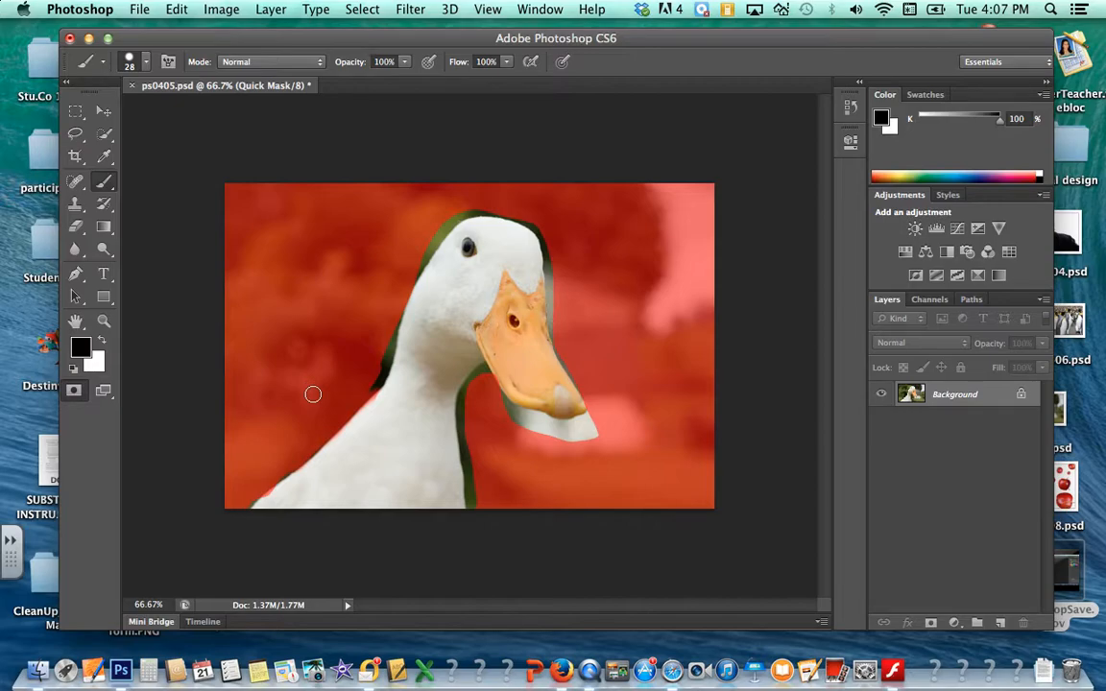
key(super+equal)
key(super+equal)
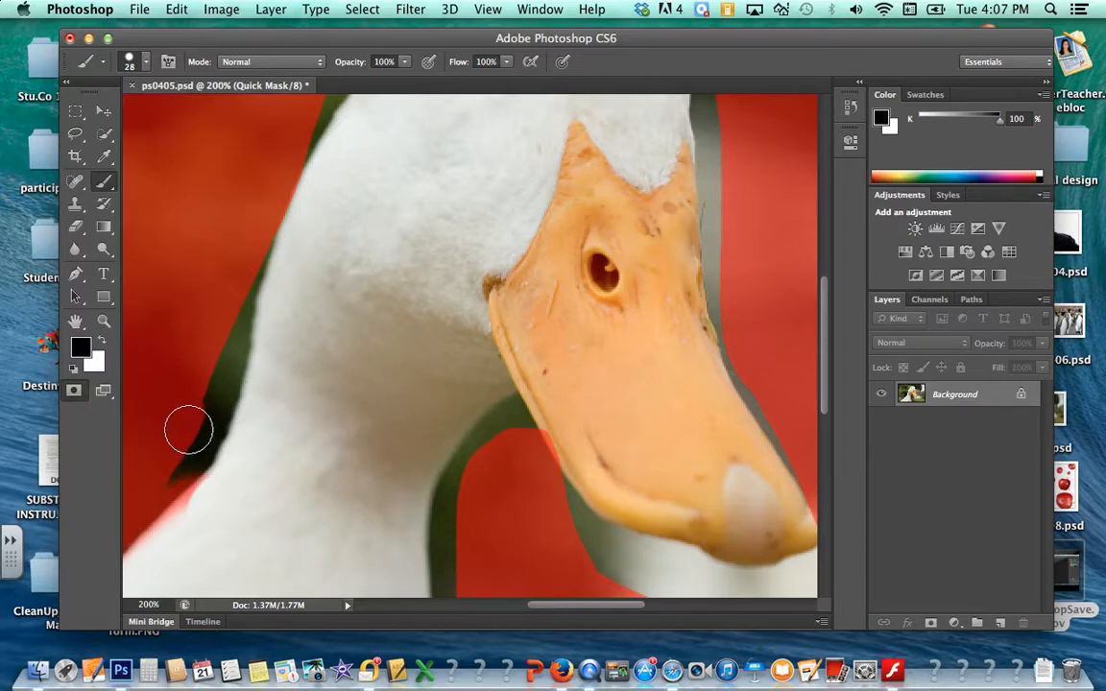
mouse_move(188, 429)
mouse_down()
mouse_move(158, 461)
mouse_move(187, 444)
mouse_move(208, 377)
mouse_move(190, 353)
mouse_up()
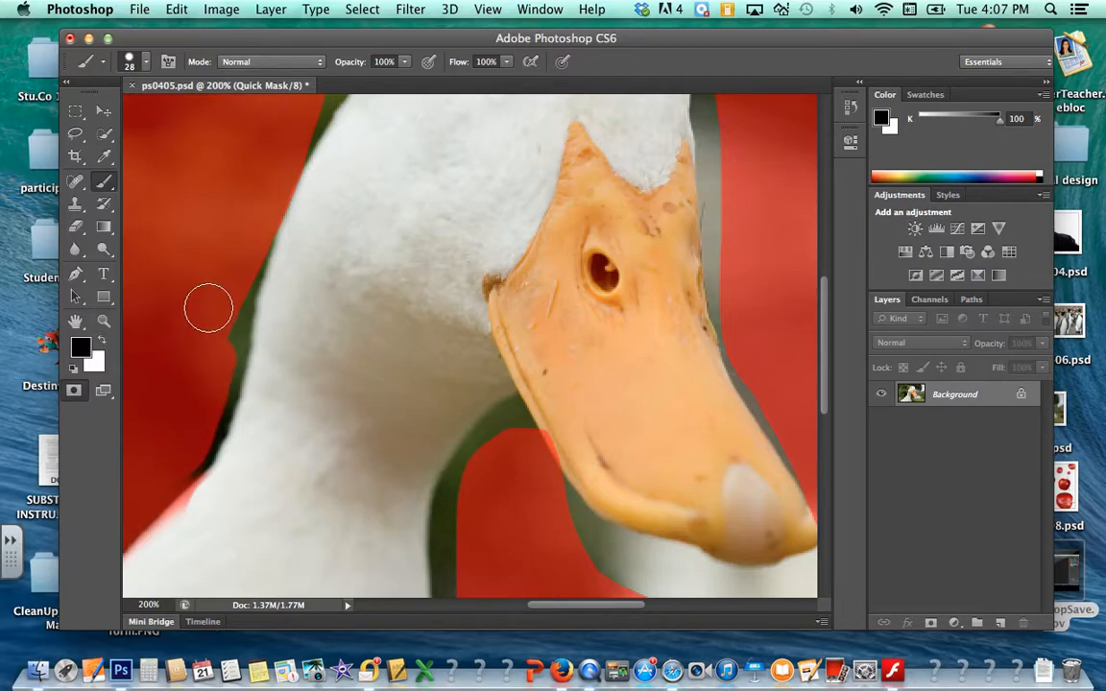
Step: Reduce the brush to 17 px and mask the remaining background sliver along the back of the neck
click(134, 57)
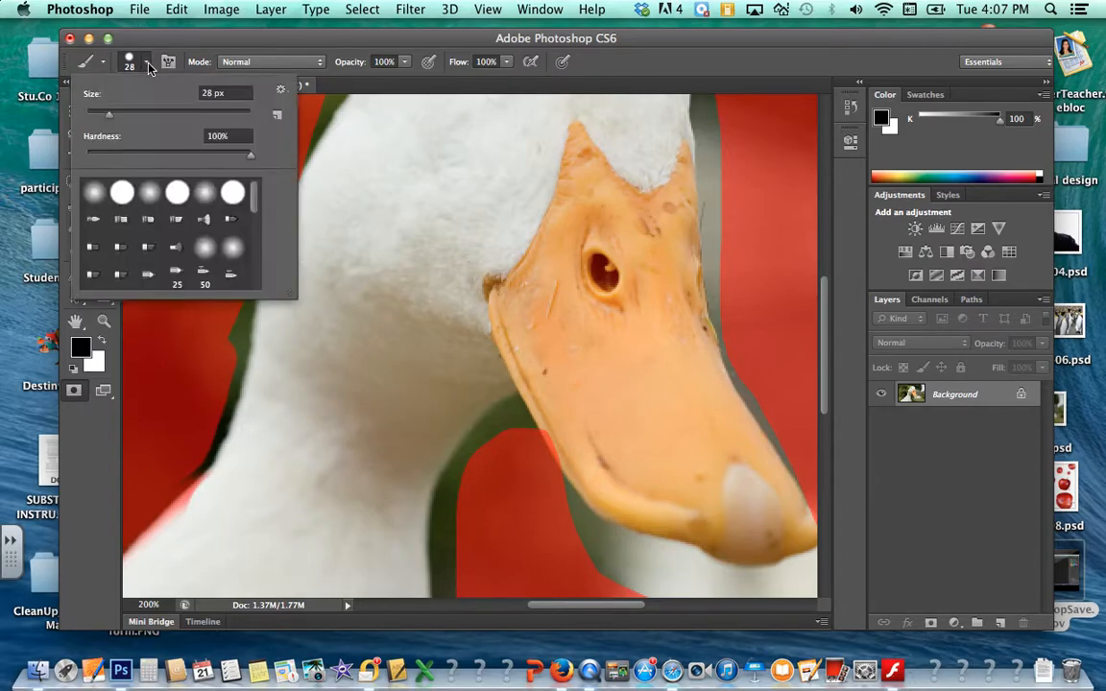
drag(108, 115, 99, 116)
click(168, 328)
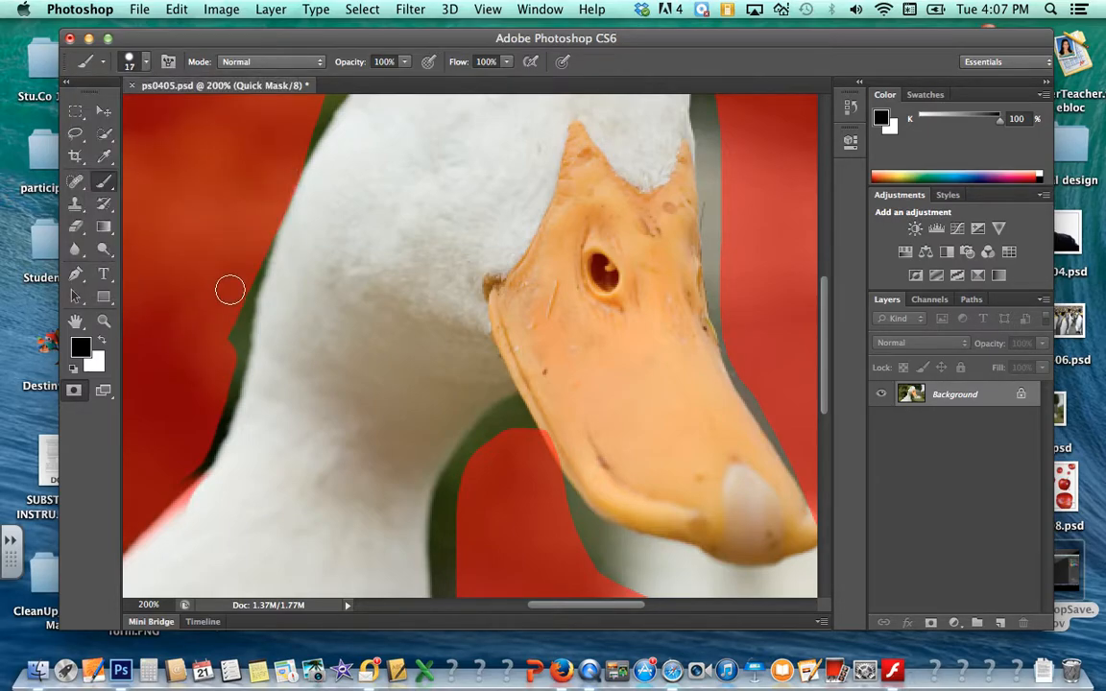
mouse_move(250, 262)
mouse_down()
mouse_move(219, 415)
mouse_move(179, 476)
mouse_move(192, 514)
mouse_up()
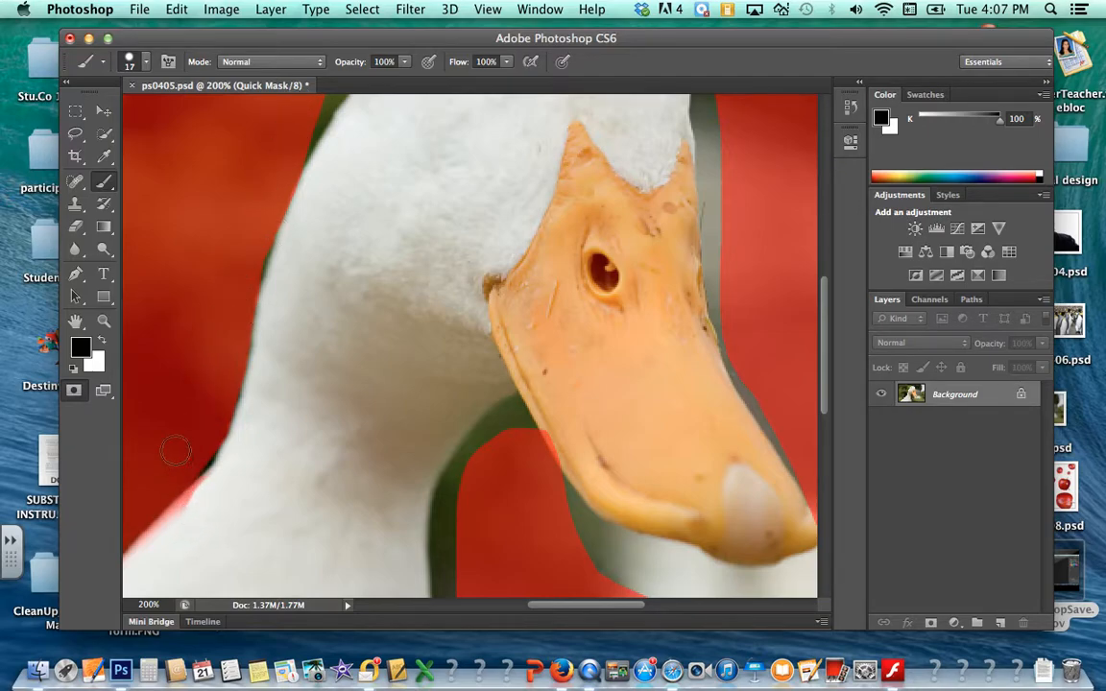
Step: Erase the mask fringe at the neck's base with white, and mask the background beneath the bill and throat with black
click(100, 346)
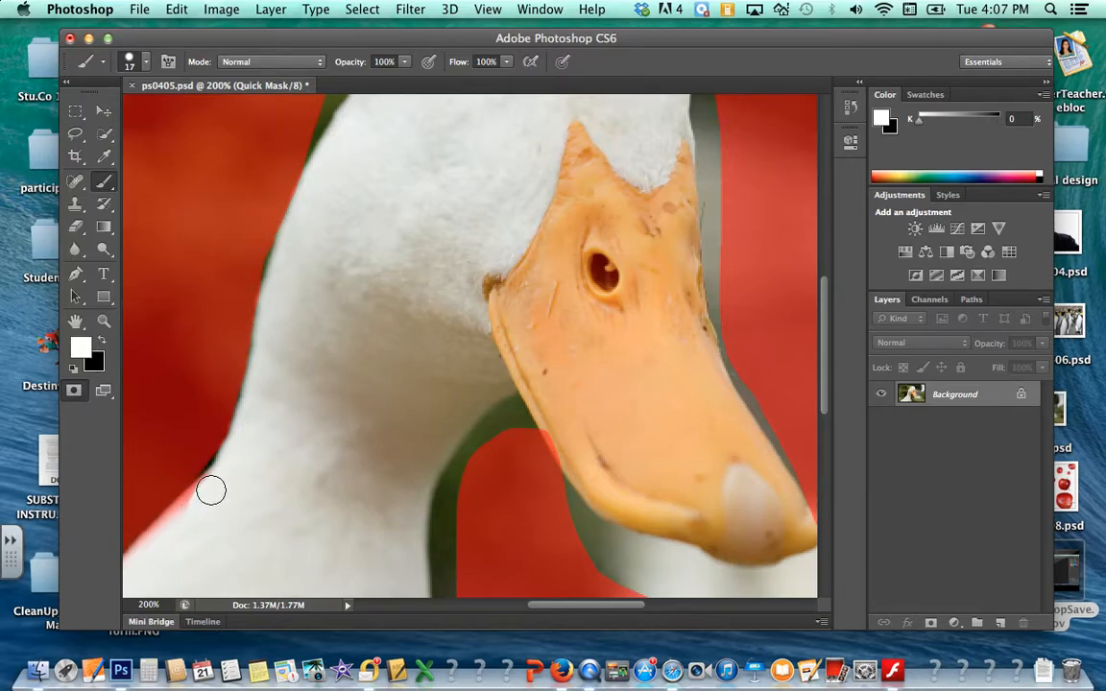
drag(219, 475, 164, 531)
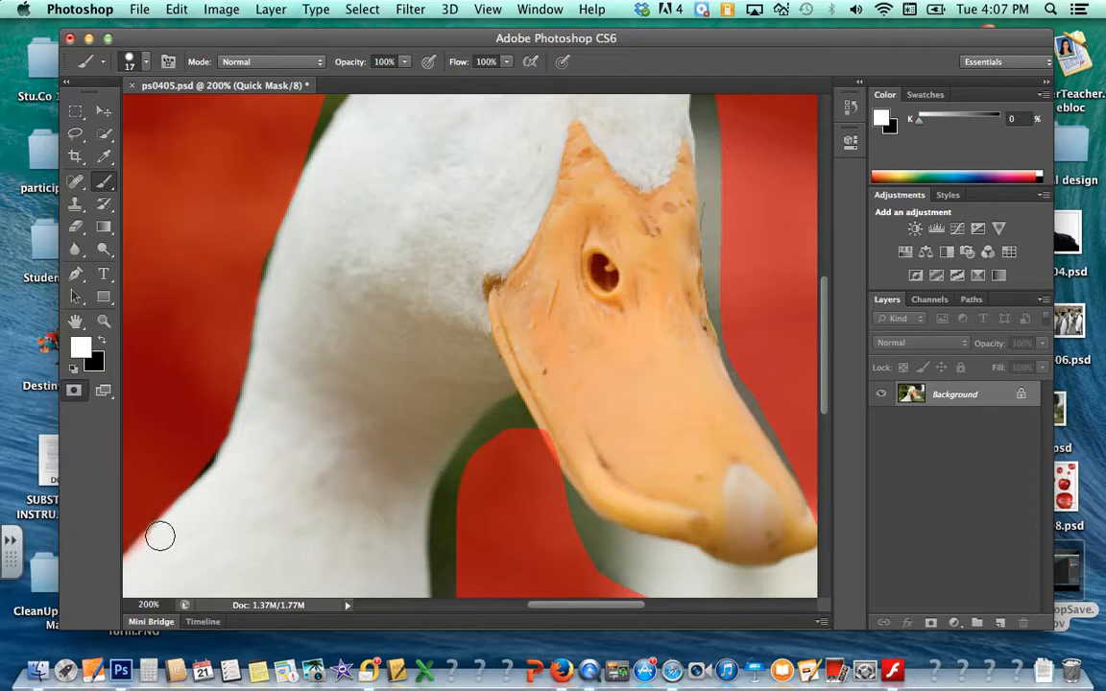
click(101, 341)
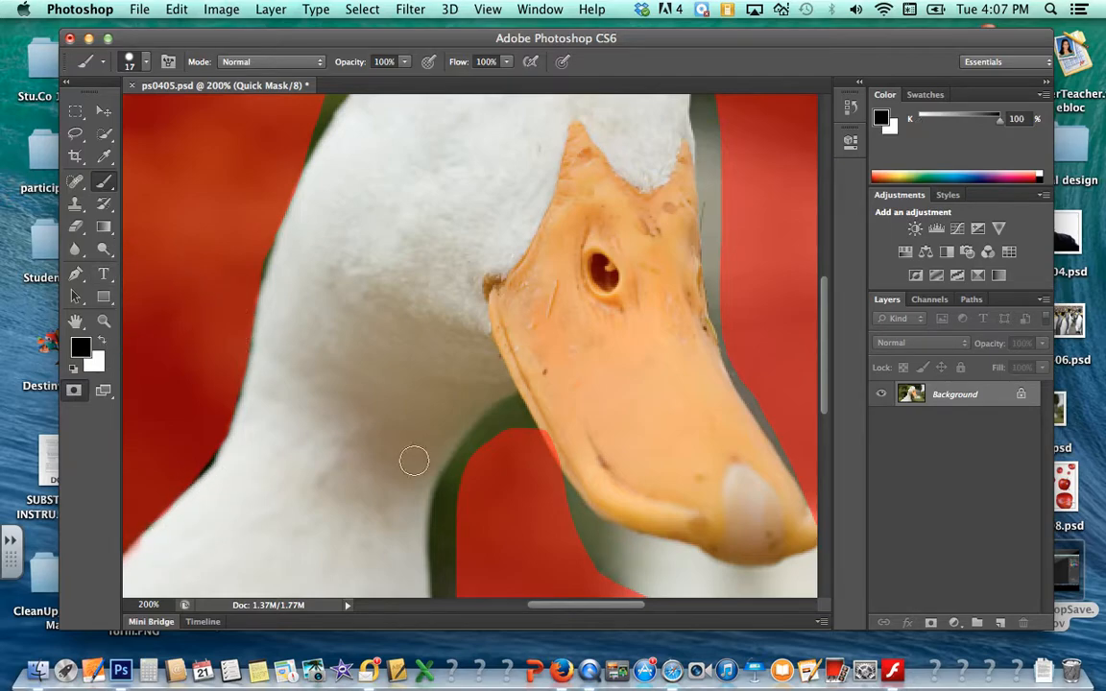
mouse_move(548, 479)
mouse_down()
mouse_move(568, 511)
mouse_move(606, 536)
mouse_move(712, 575)
mouse_up()
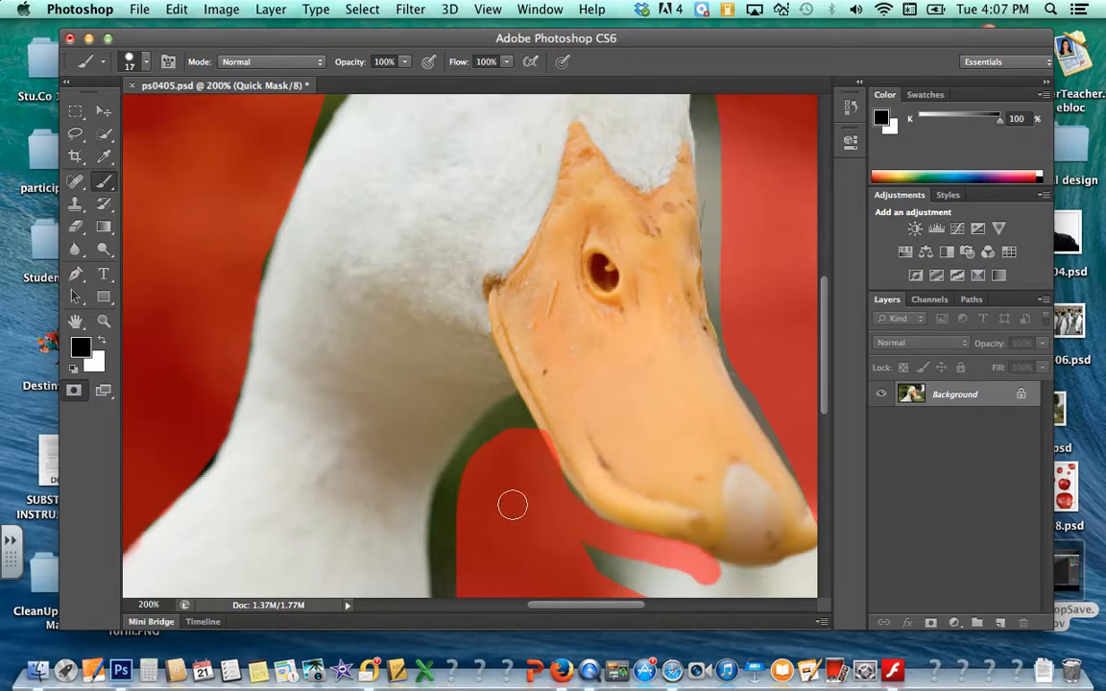
mouse_move(517, 449)
mouse_down()
mouse_move(506, 419)
mouse_move(462, 474)
mouse_move(449, 533)
mouse_move(457, 571)
mouse_up()
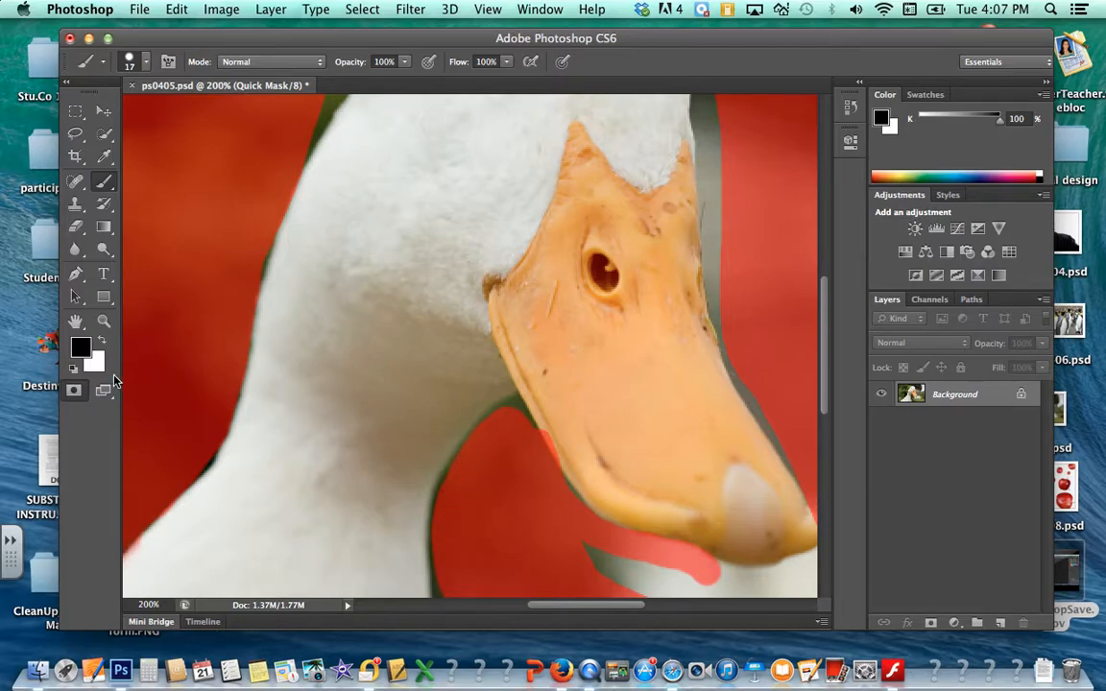
Step: Erase the mask from the bill's lower edge with white, and mask more background below the bill with black
click(103, 339)
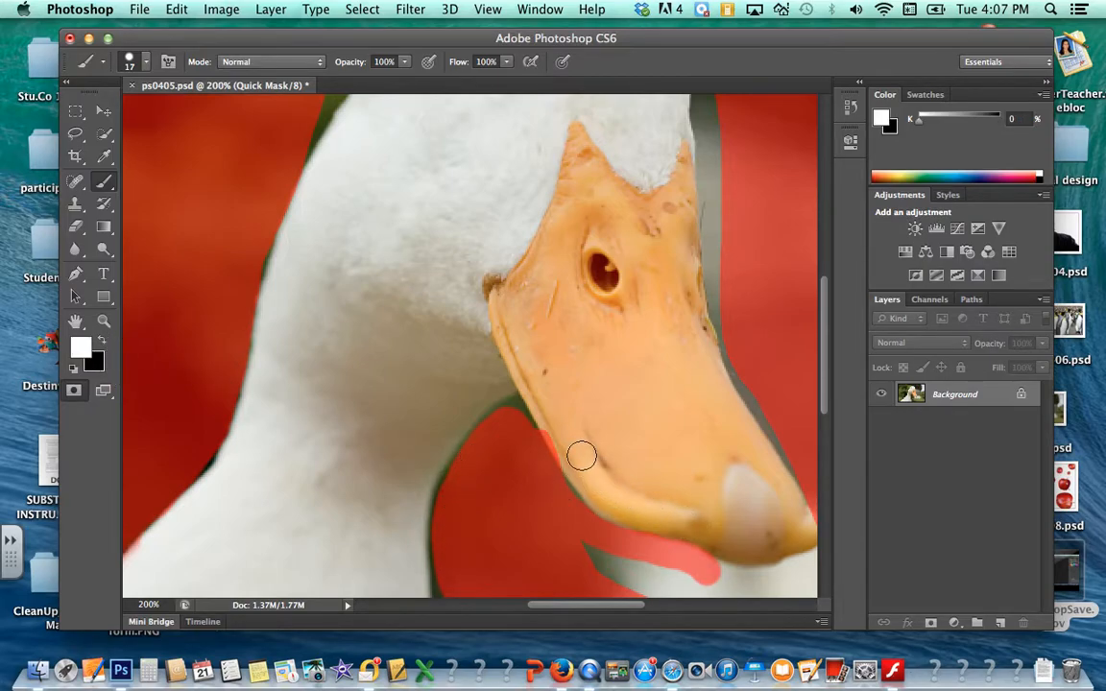
drag(548, 419, 567, 465)
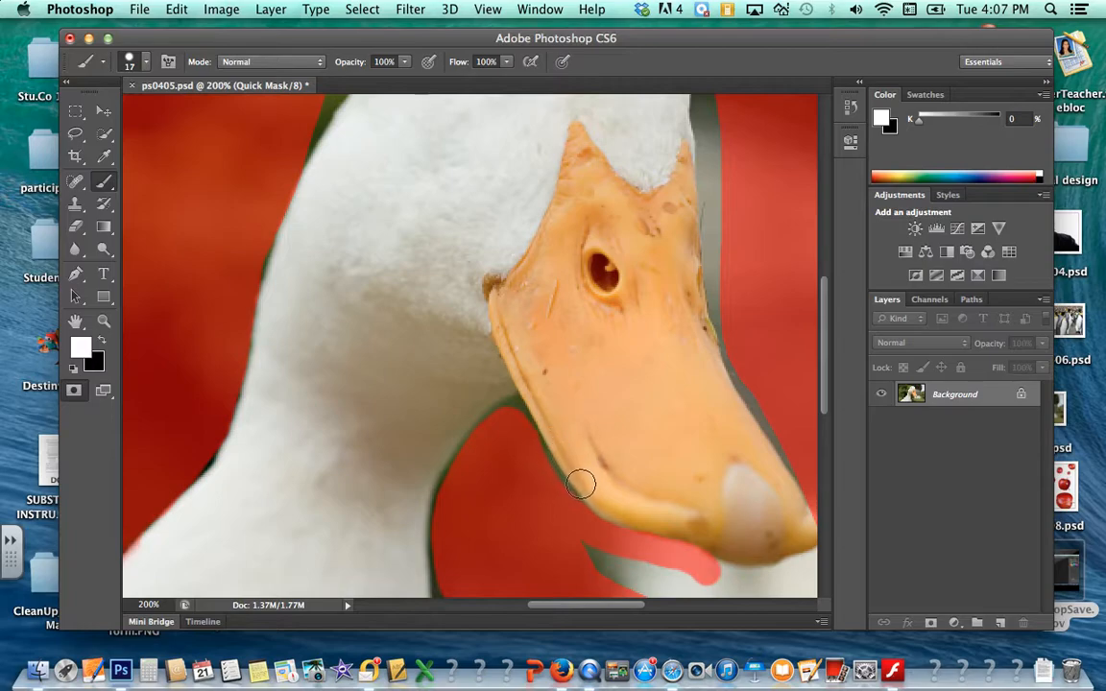
click(102, 340)
mouse_move(521, 439)
mouse_down()
mouse_move(616, 564)
mouse_move(662, 575)
mouse_move(608, 571)
mouse_move(614, 578)
mouse_move(715, 590)
mouse_move(670, 578)
mouse_move(808, 564)
mouse_up()
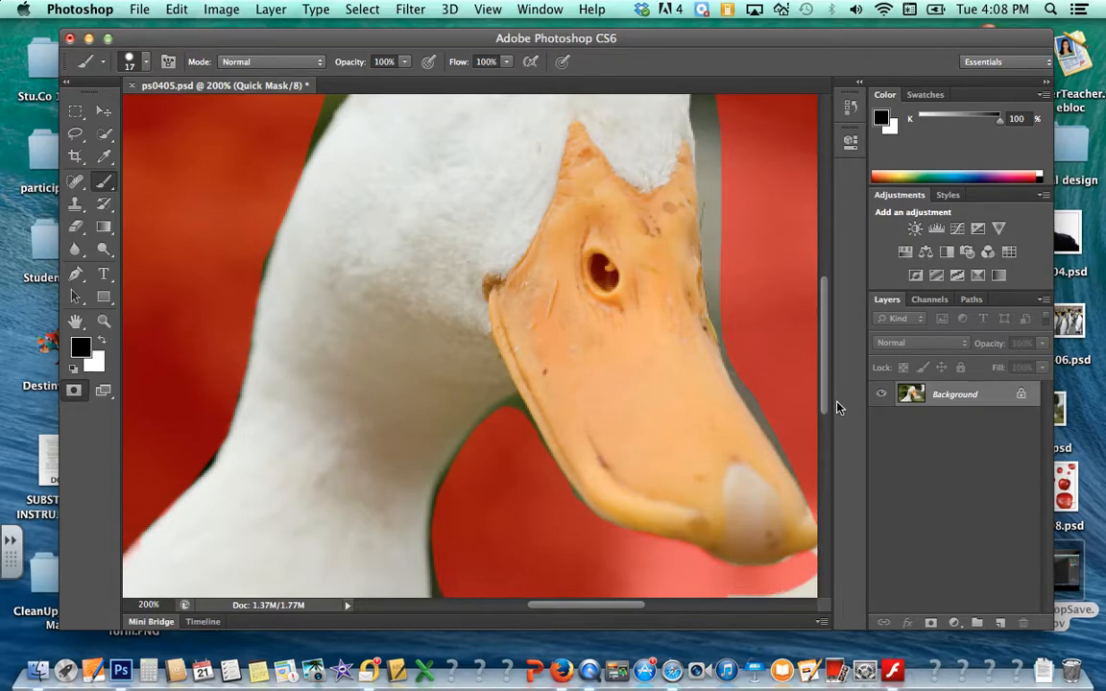
Step: Mask the background strip around the top of the head and down the front of the bill using black paint
drag(828, 352, 826, 286)
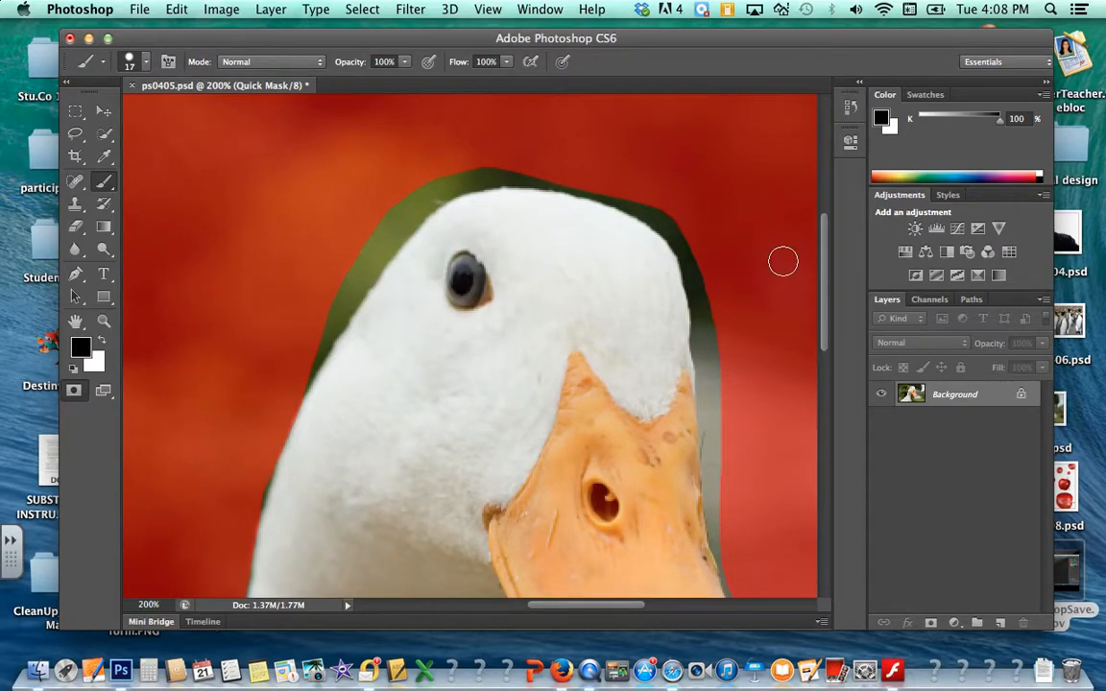
mouse_move(678, 218)
mouse_down()
mouse_move(711, 329)
mouse_move(733, 567)
mouse_up()
mouse_move(666, 192)
mouse_down()
mouse_move(684, 220)
mouse_move(568, 174)
mouse_move(499, 163)
mouse_move(463, 175)
mouse_move(369, 242)
mouse_move(296, 353)
mouse_up()
Step: Mask the remaining light background patch under and around the tip of the bill
scroll(726, 286, down, 10)
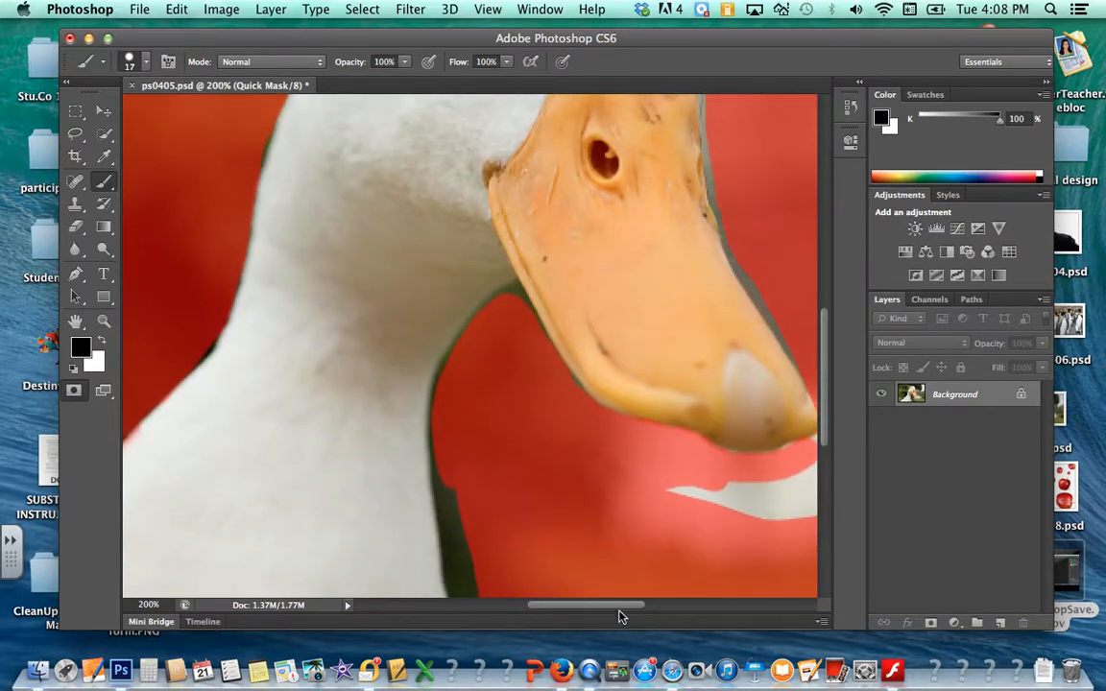
drag(619, 617, 671, 617)
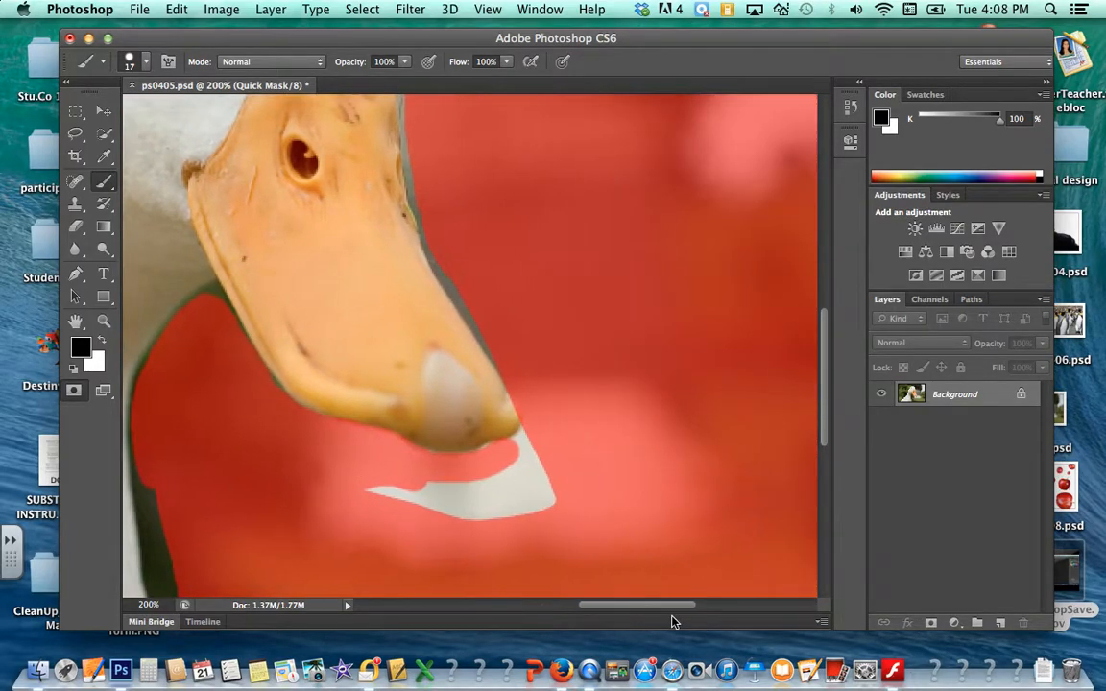
mouse_move(469, 451)
mouse_down()
mouse_move(362, 476)
mouse_move(364, 500)
mouse_move(573, 510)
mouse_move(340, 492)
mouse_move(390, 515)
mouse_move(480, 505)
mouse_move(505, 468)
mouse_move(455, 469)
mouse_up()
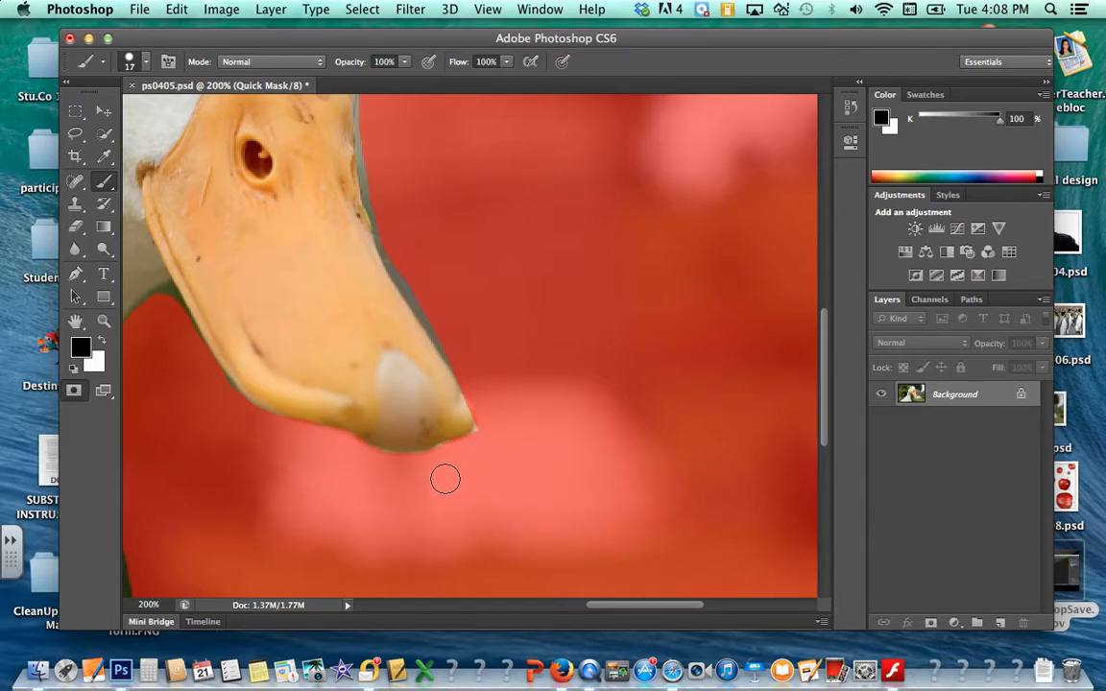
Step: Mask the dark background strip along the front of the neck down to the image's lower edge
drag(665, 606, 615, 609)
scroll(605, 536, left, 3)
scroll(605, 536, up, 2)
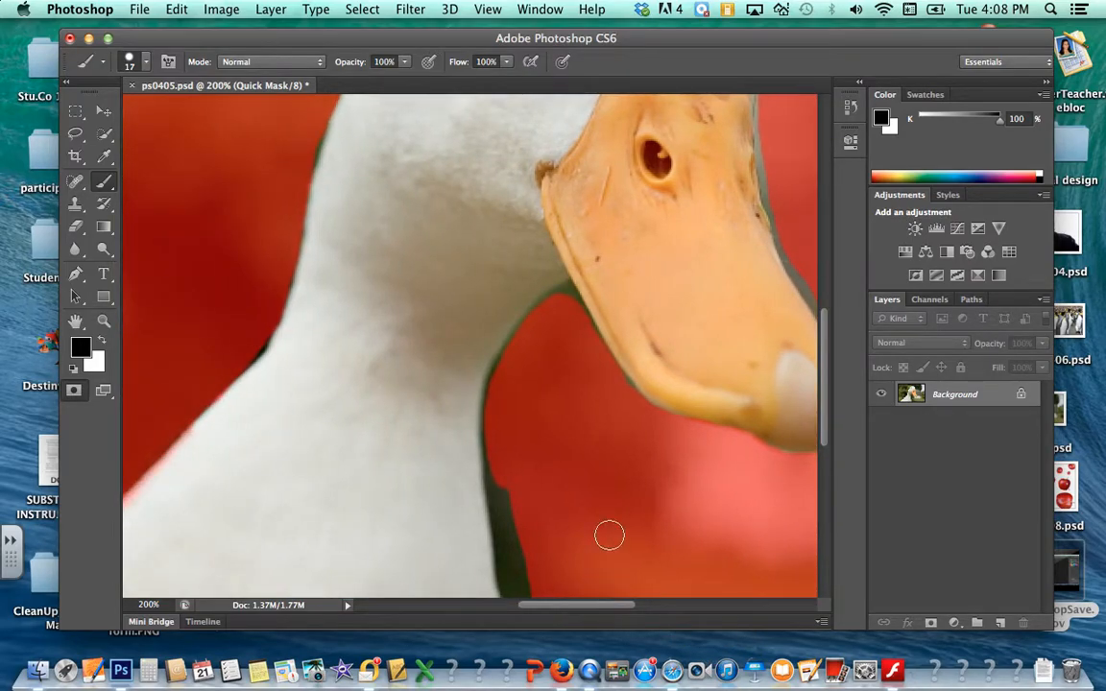
scroll(605, 536, down, 6)
mouse_move(511, 239)
mouse_down()
mouse_move(526, 427)
mouse_move(550, 503)
mouse_up()
Step: View the whole duck at 66.67% and exit Quick Mask mode to convert the painted mask into a selection
scroll(601, 612, left, 5)
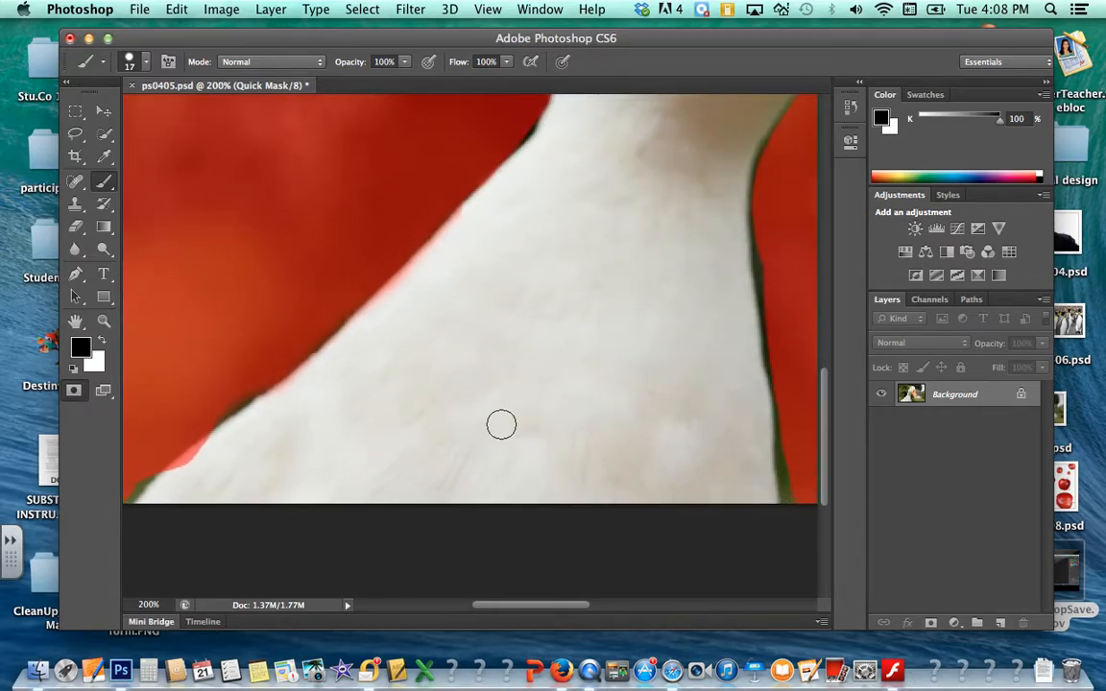
key(o)
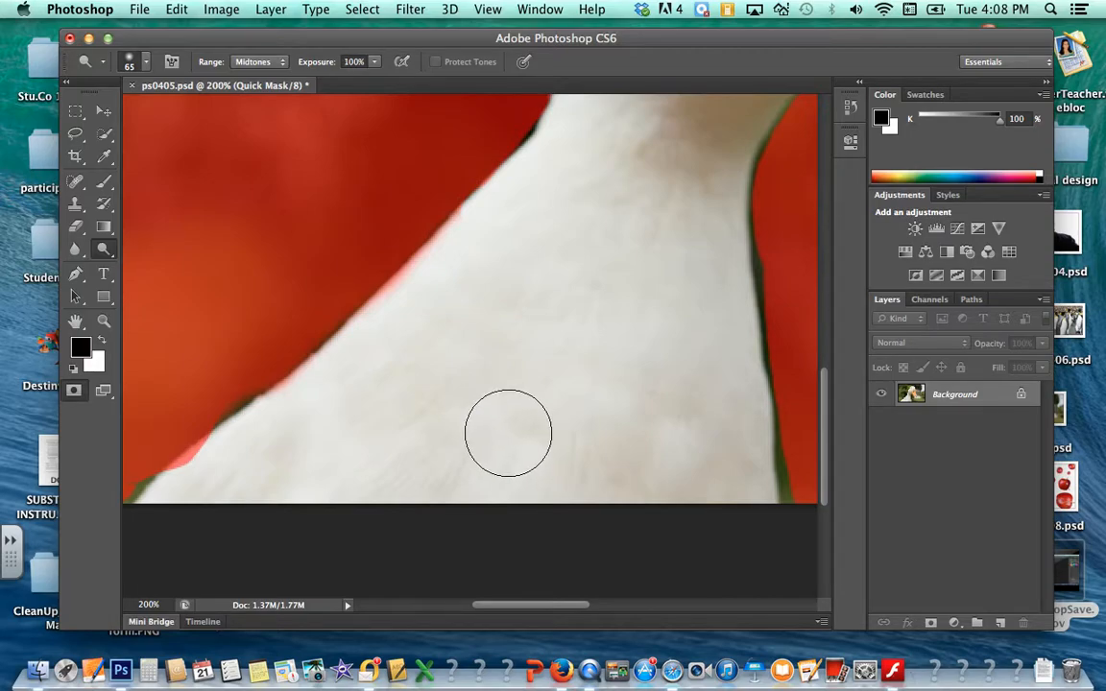
key(super+minus)
key(super+minus)
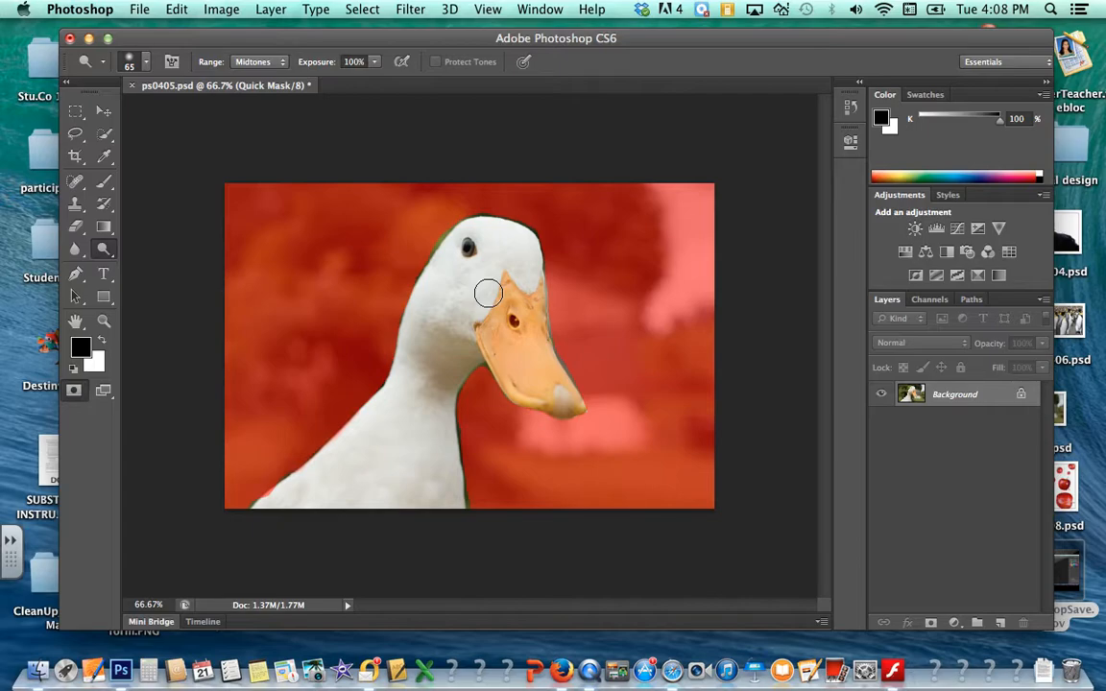
key(q)
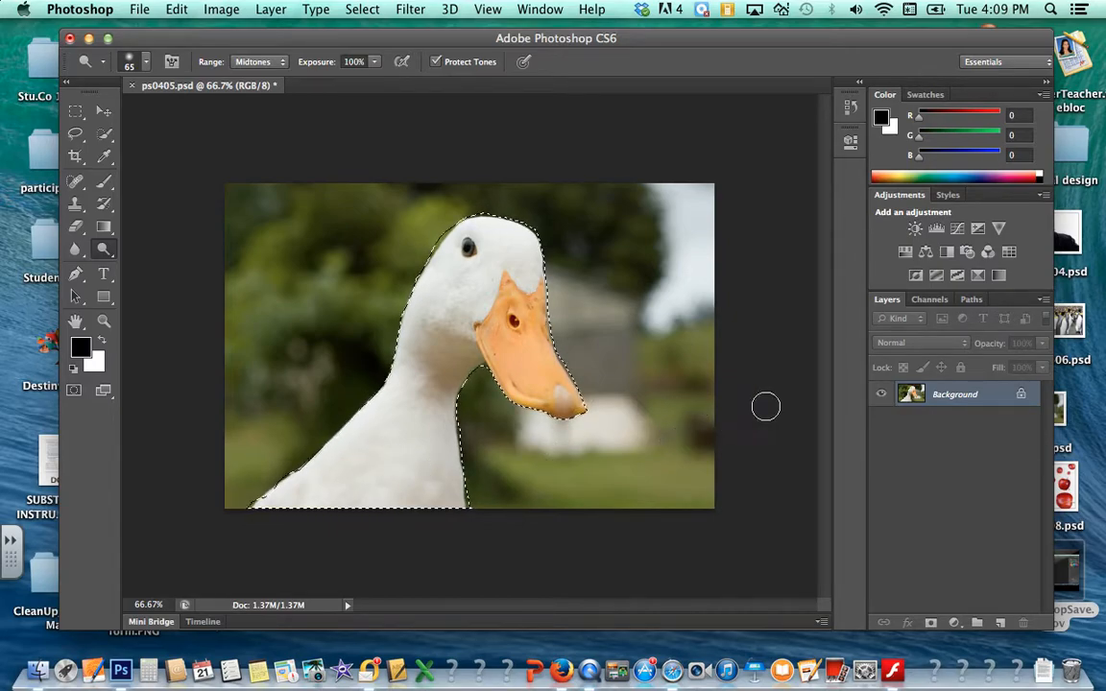
Step: Detach and shorten the Layers panel, and add a layer mask from the duck selection to the background layer
drag(816, 309, 670, 292)
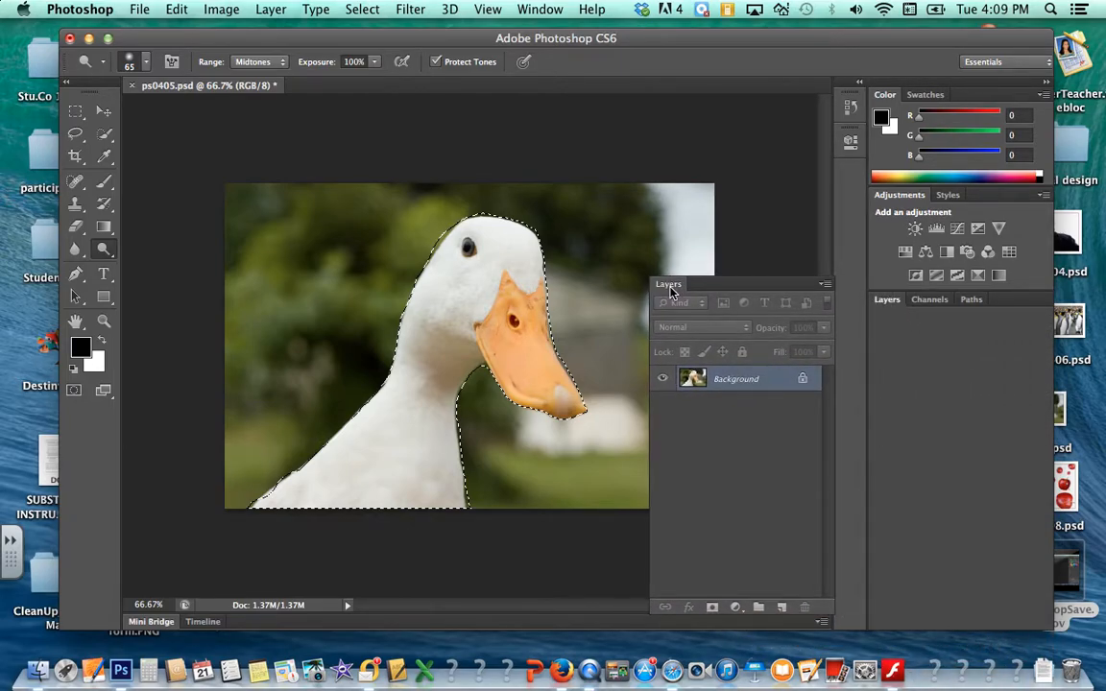
drag(701, 612, 701, 461)
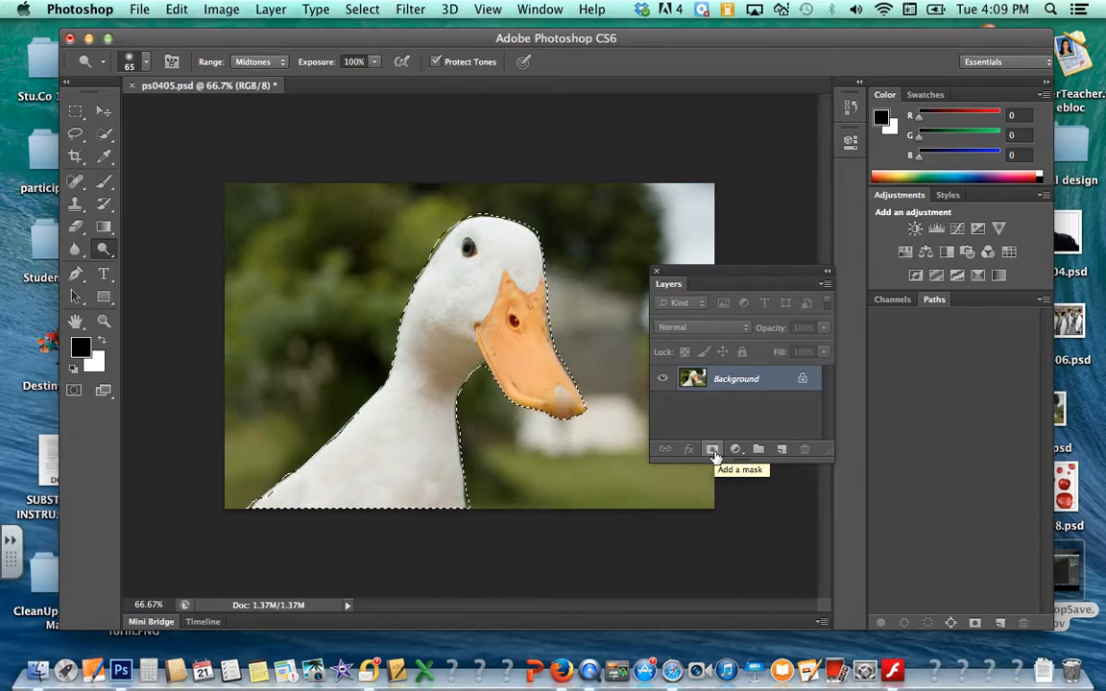
click(714, 452)
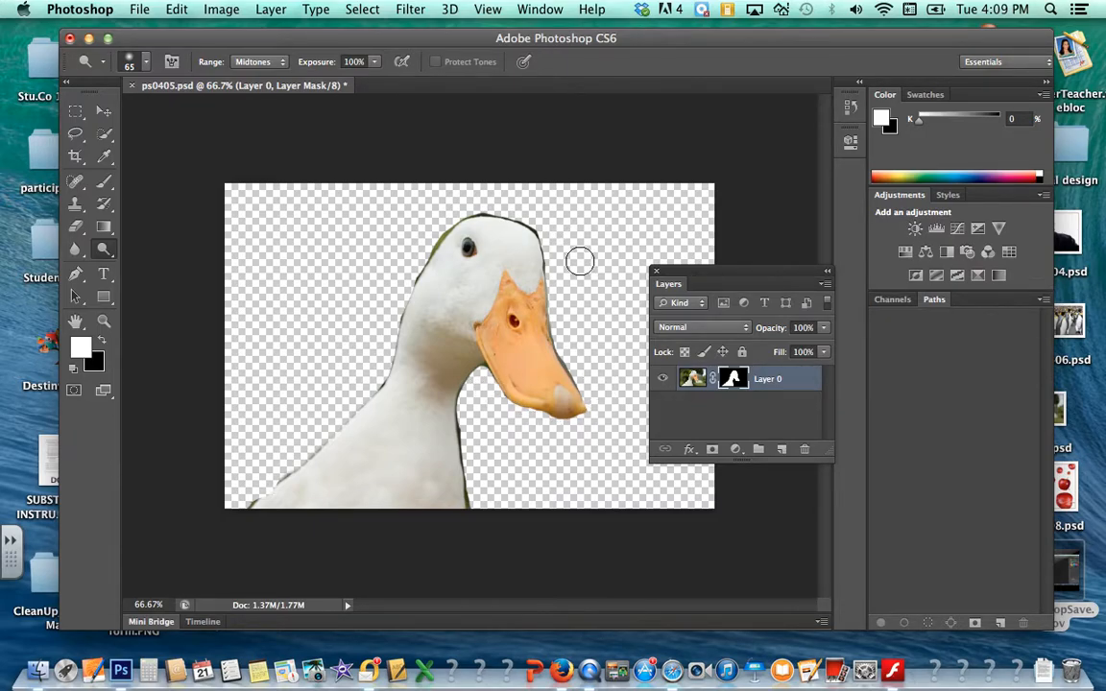
Step: Open Refine Mask for the duck's layer mask and set its preview to On Black
click(540, 9)
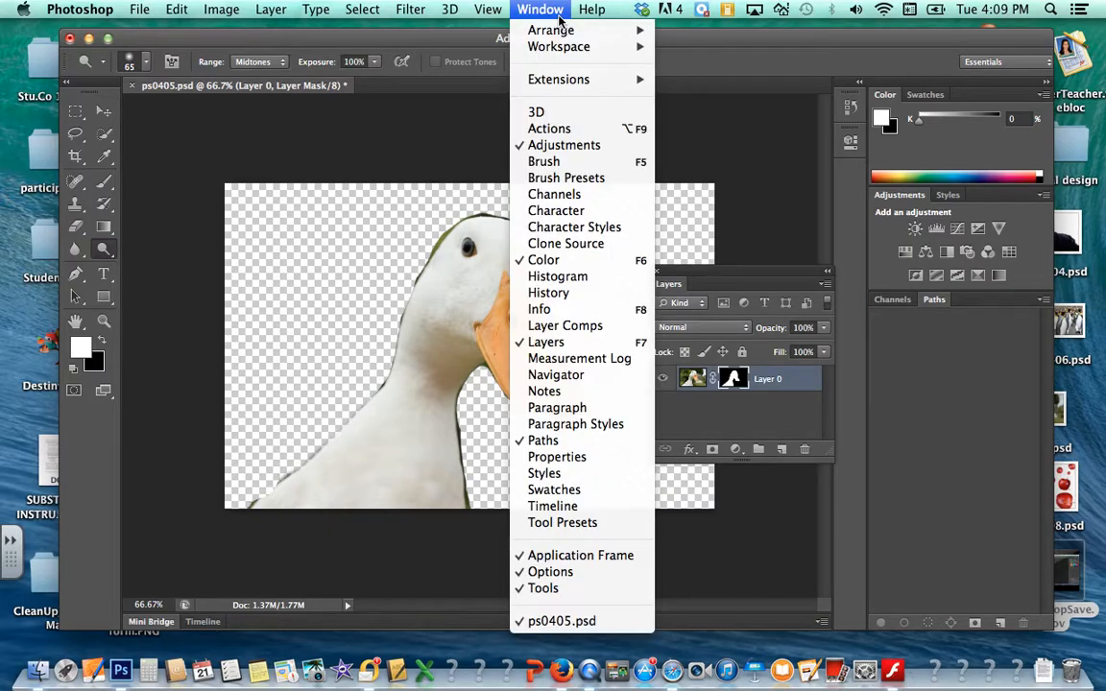
click(593, 458)
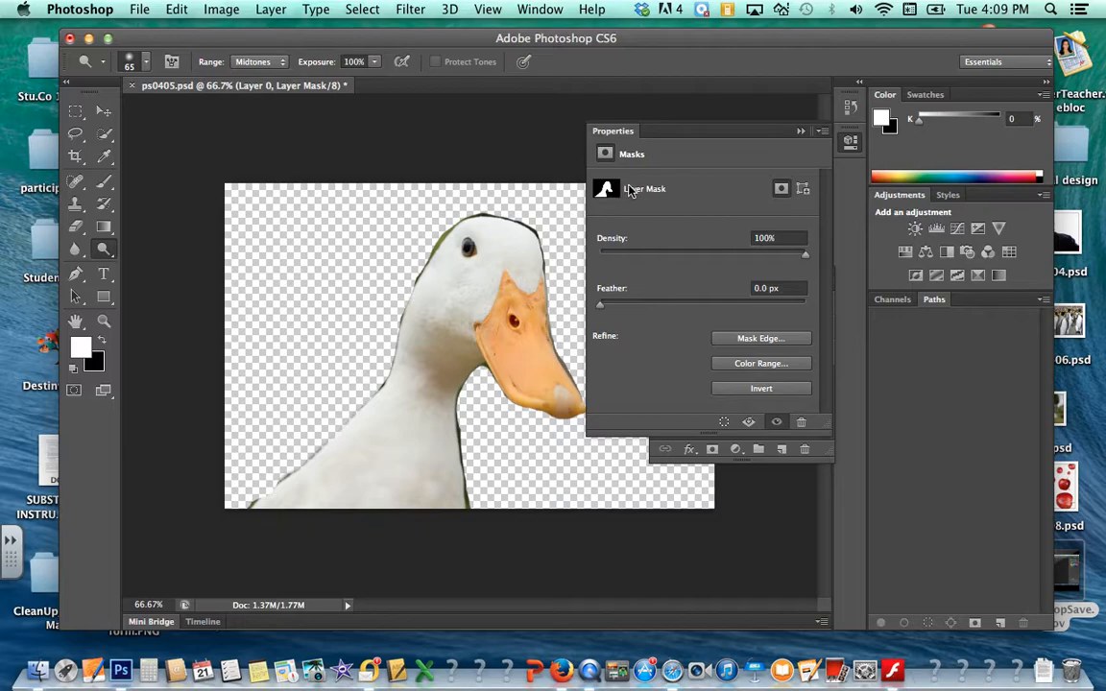
click(734, 342)
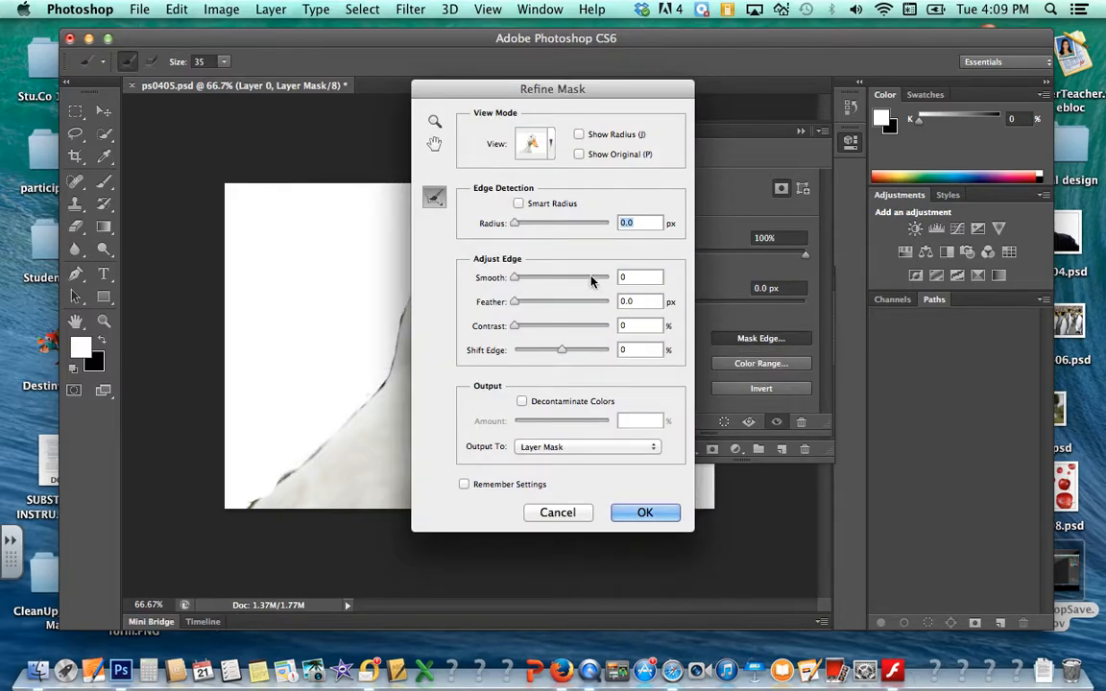
drag(488, 96, 659, 106)
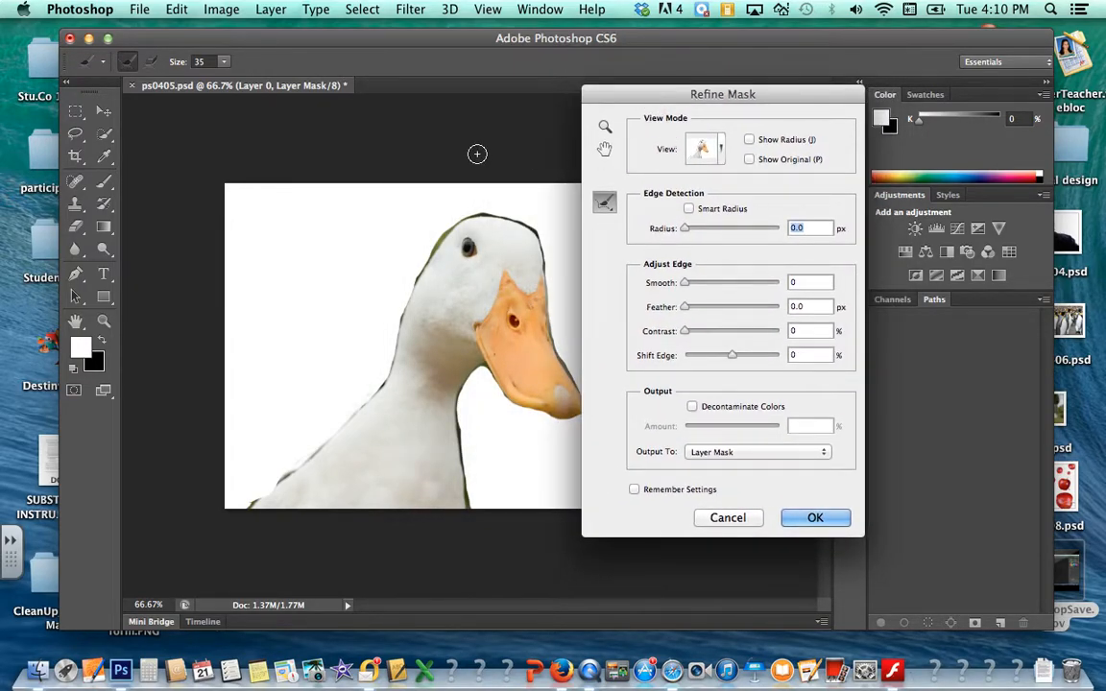
click(720, 150)
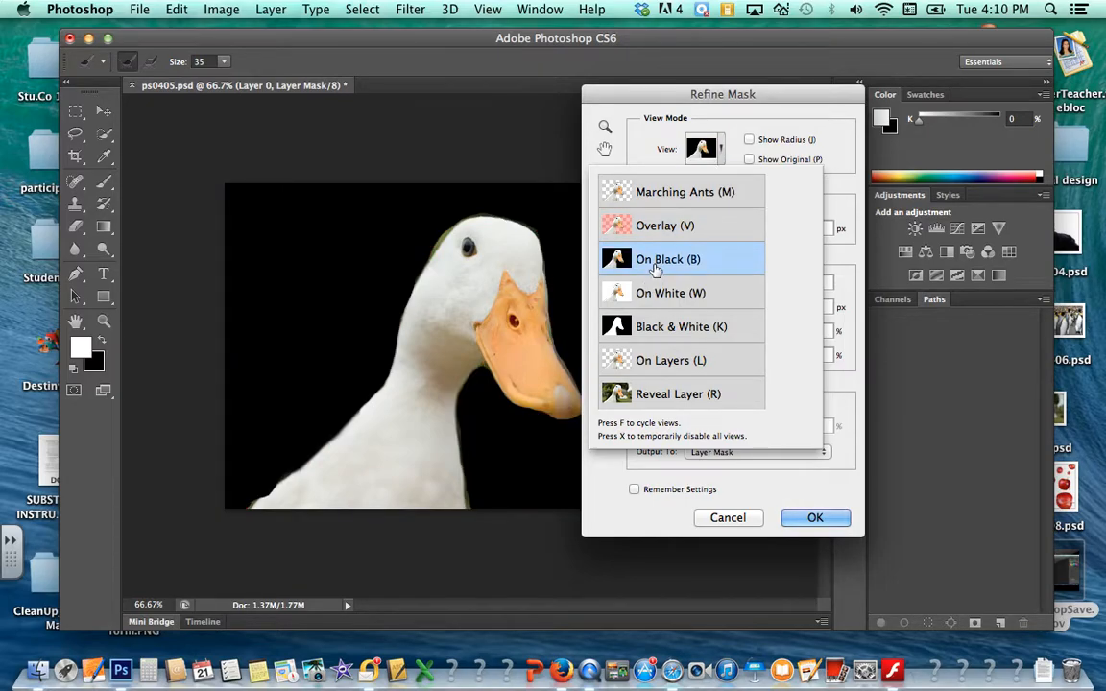
click(606, 470)
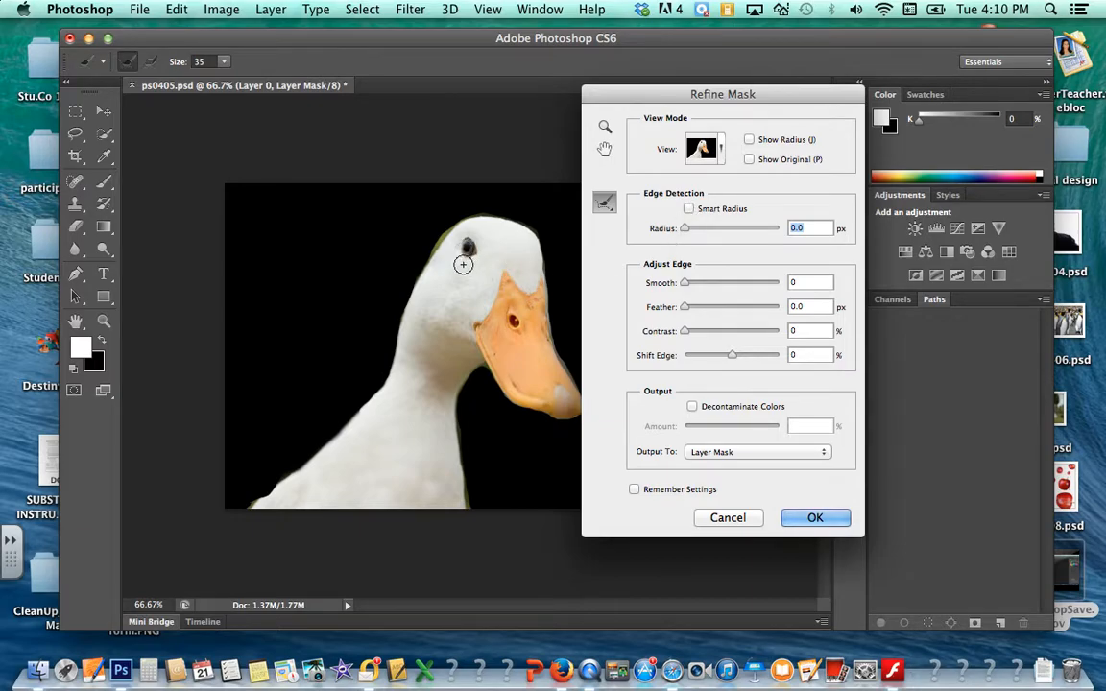
Step: Try different edge detection radii on the duck mask and settle on 3.1 px
drag(688, 228, 696, 229)
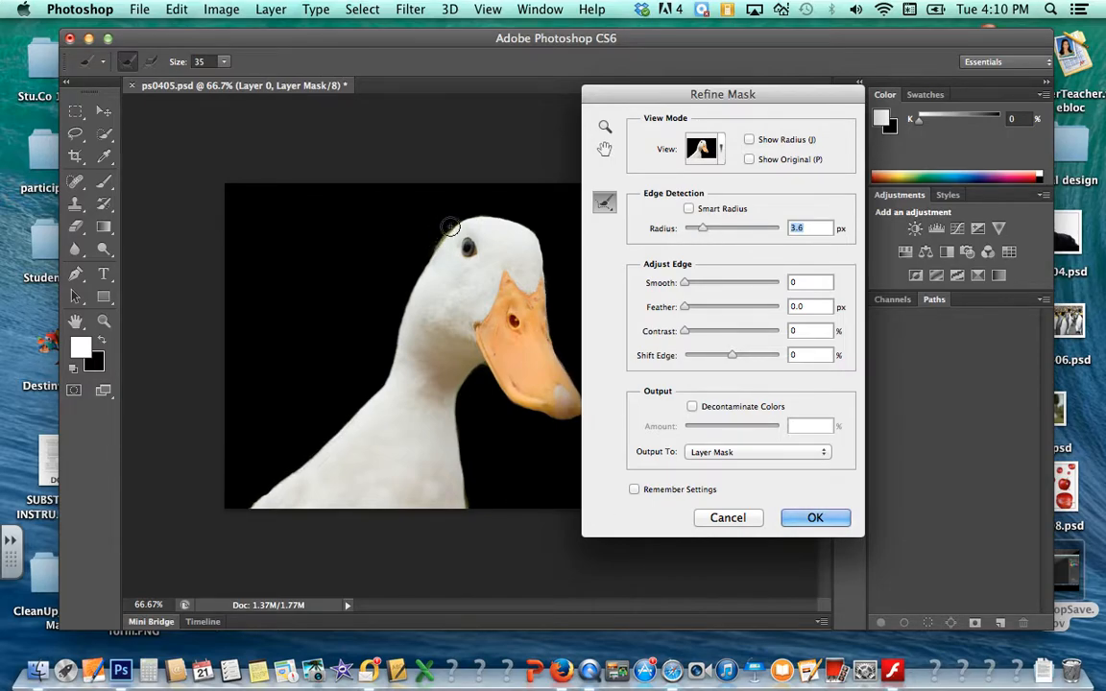
drag(706, 234, 614, 212)
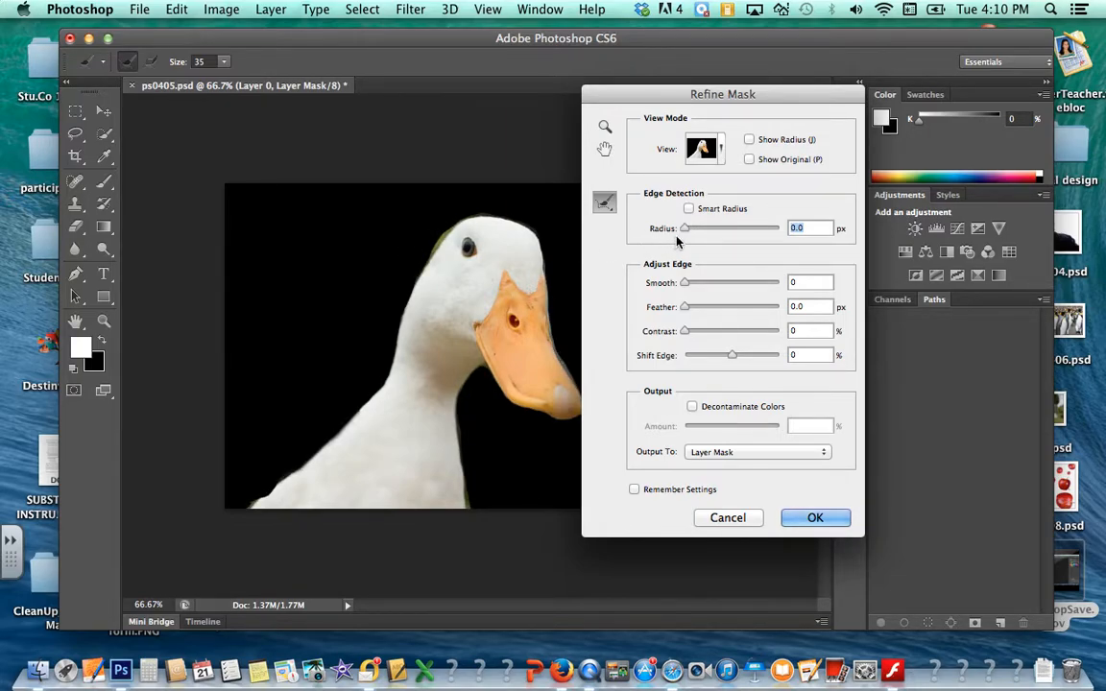
drag(686, 234, 752, 237)
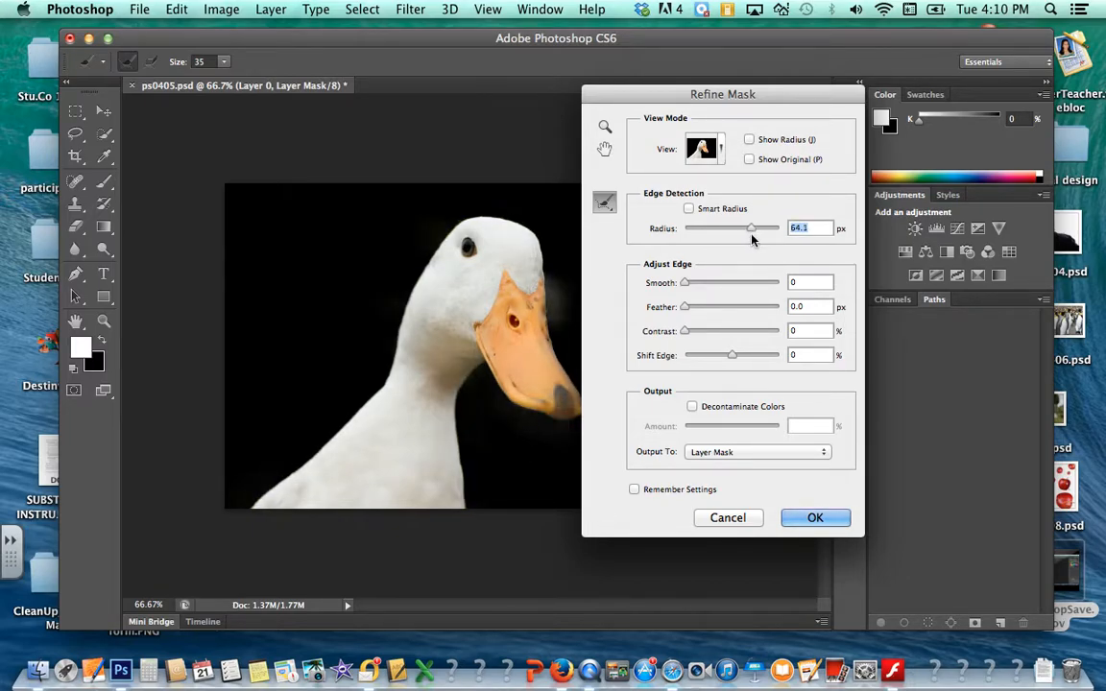
drag(752, 240, 700, 234)
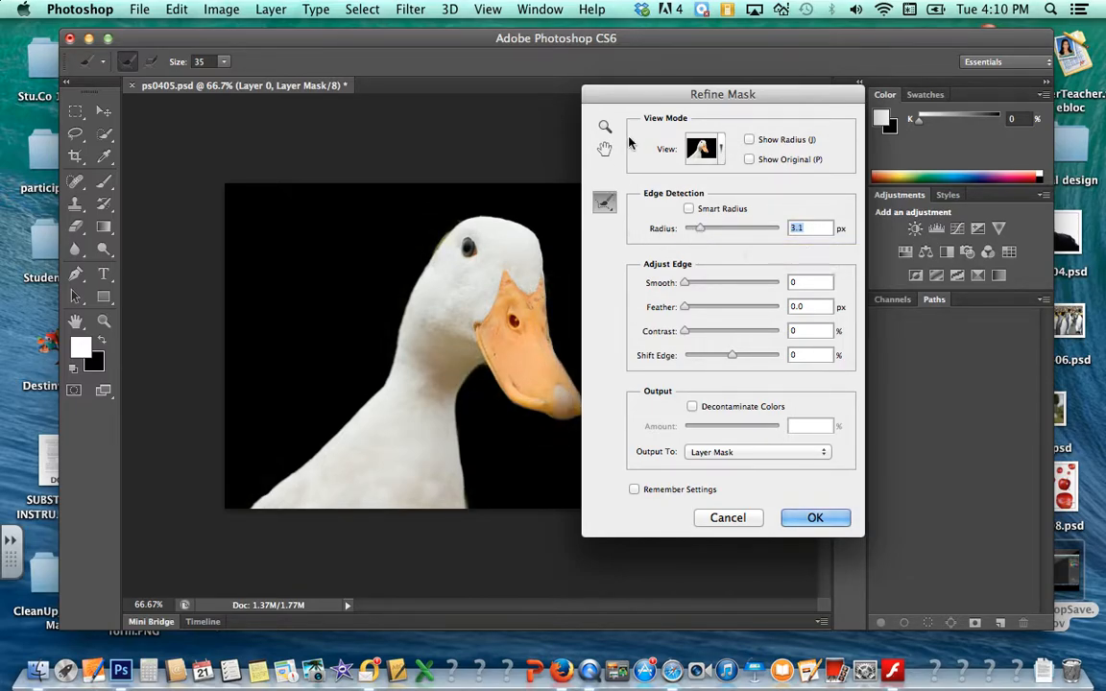
Step: Move Refine Mask clear of the duck, apply the refinement, and move the Layers panel back below the Paths panel
drag(632, 93, 682, 96)
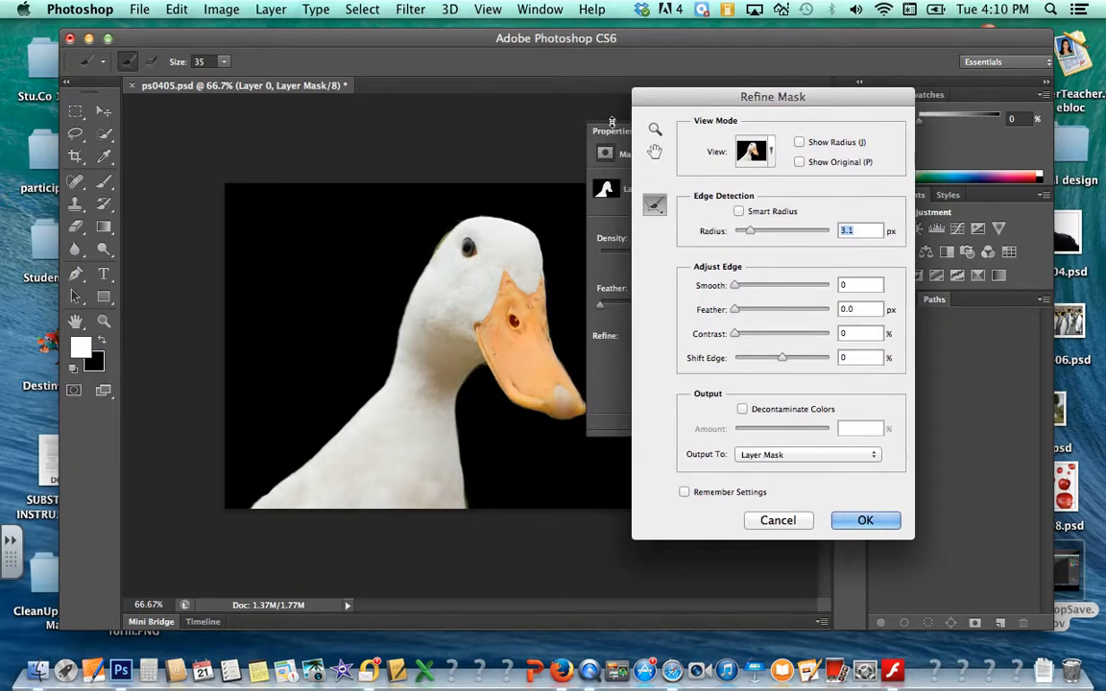
drag(688, 120, 624, 275)
click(801, 131)
drag(701, 242, 763, 79)
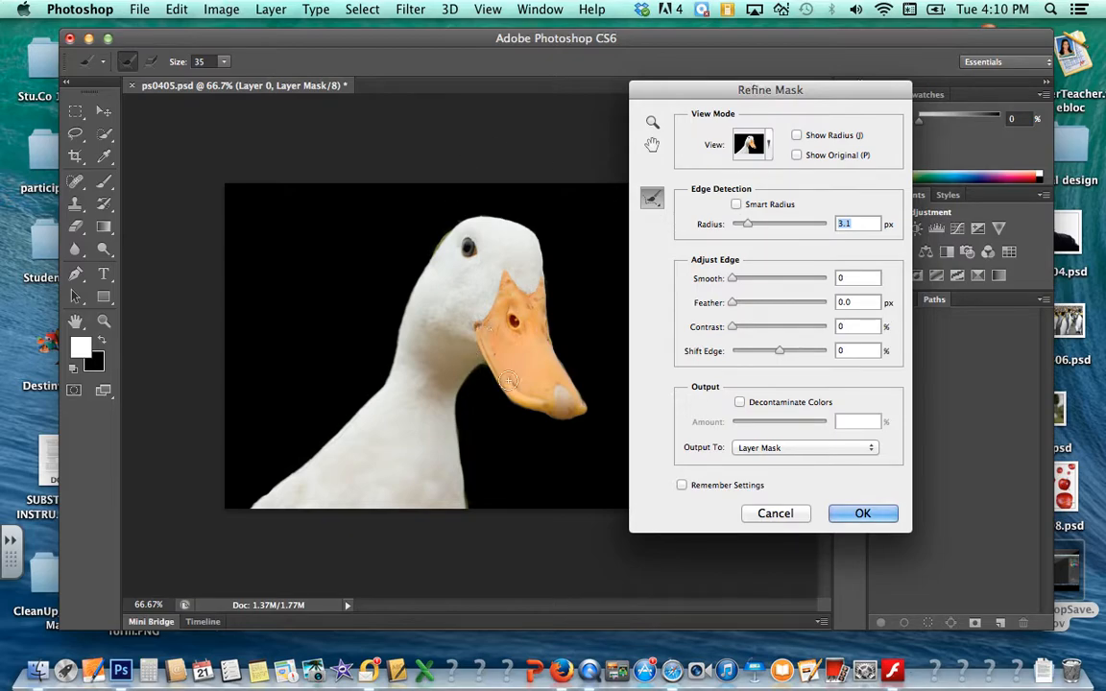
click(862, 515)
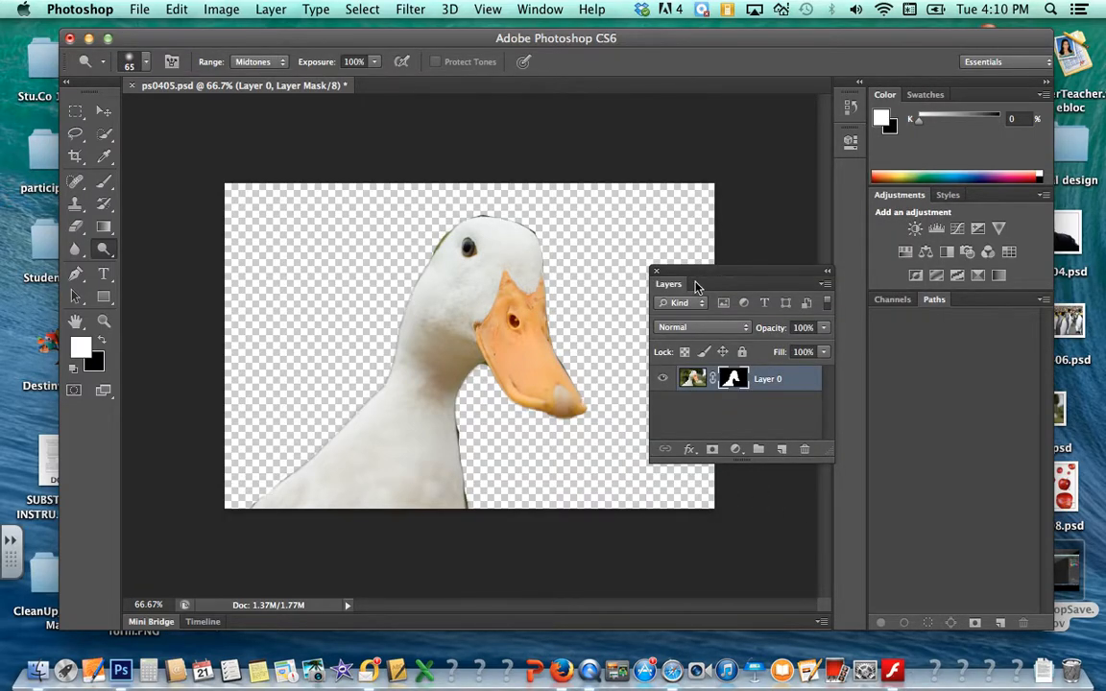
drag(699, 285, 918, 342)
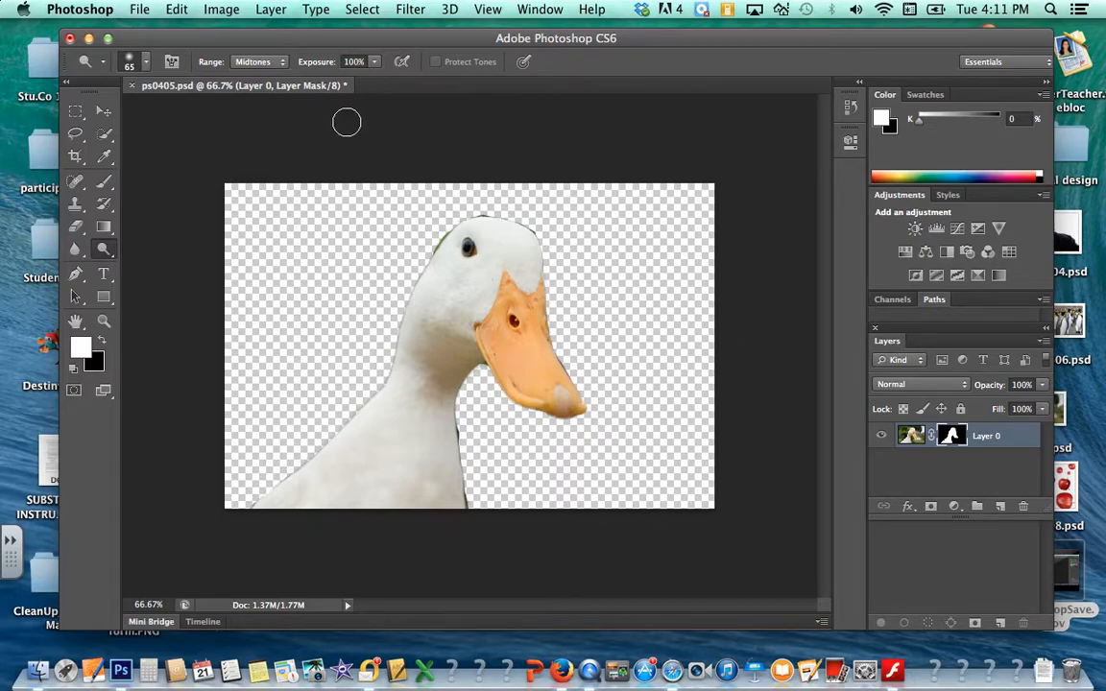
Step: Open the penguin image ps0406.psd from the Desktop
click(140, 10)
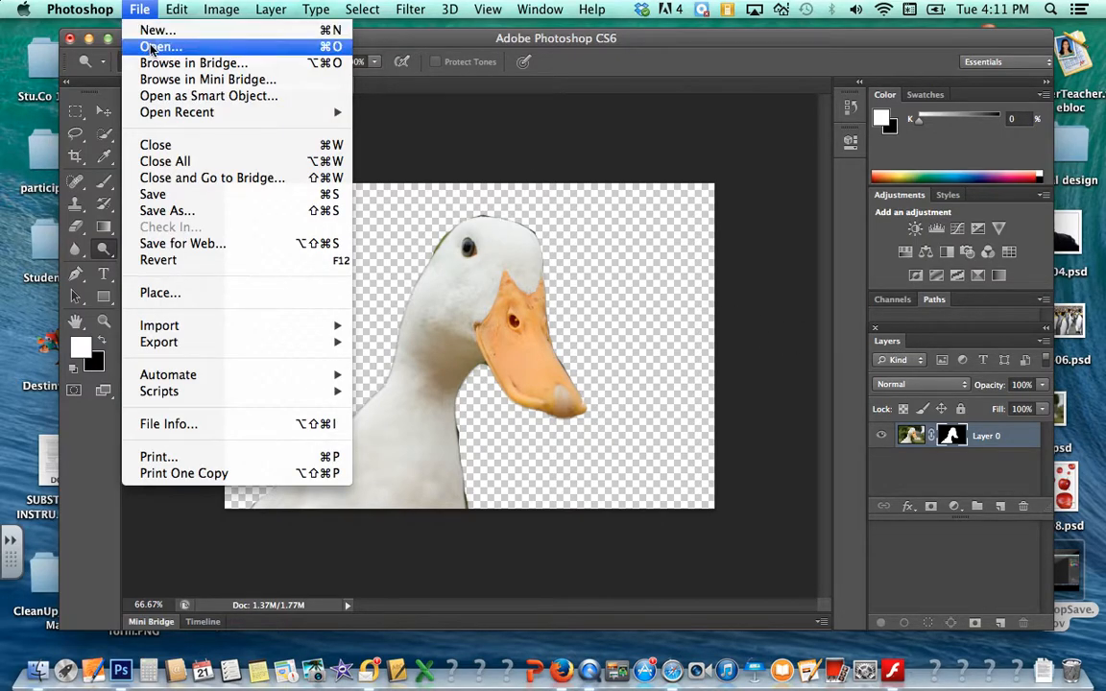
click(149, 43)
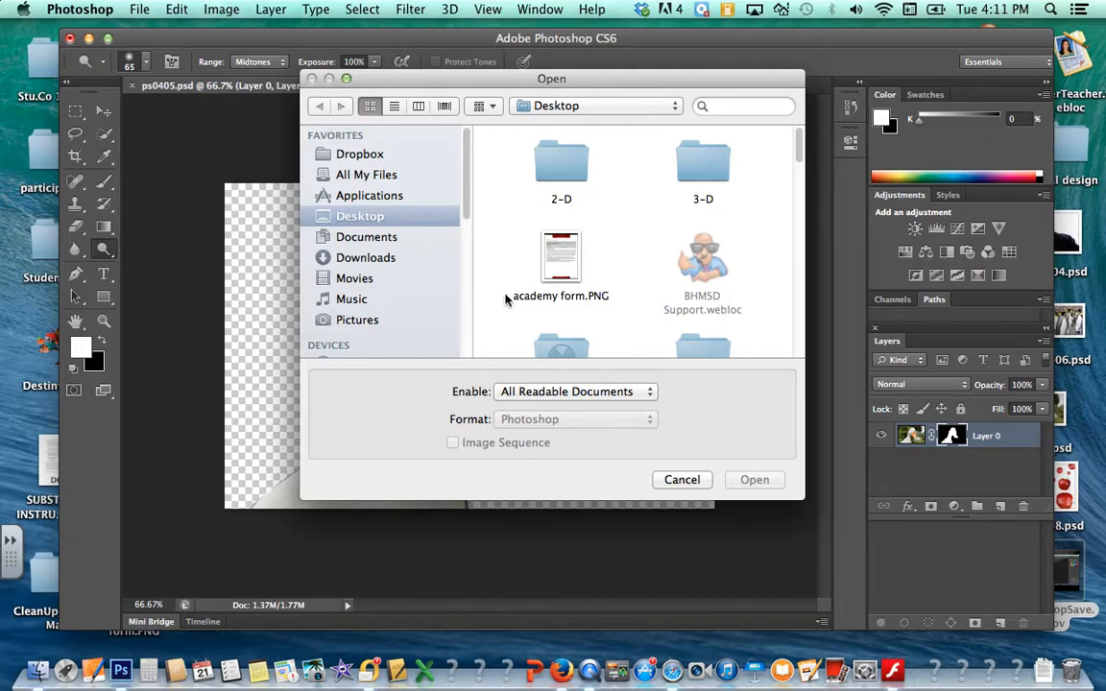
scroll(505, 300, down, 10)
scroll(501, 298, down, 2)
scroll(501, 297, down, 2)
click(557, 307)
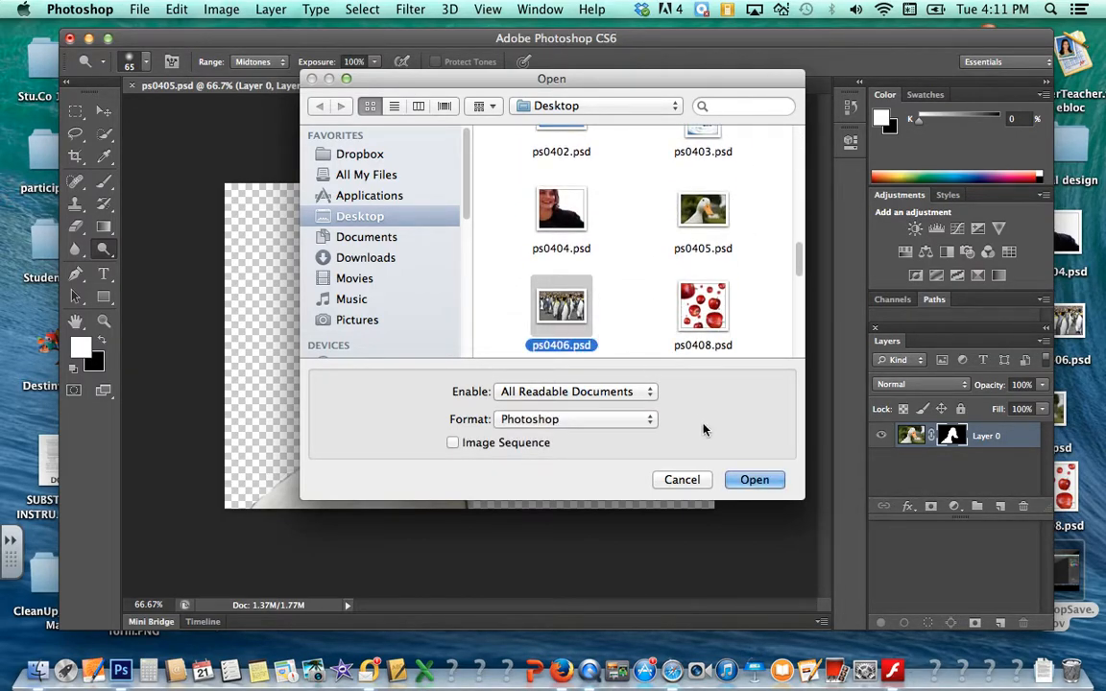
click(755, 480)
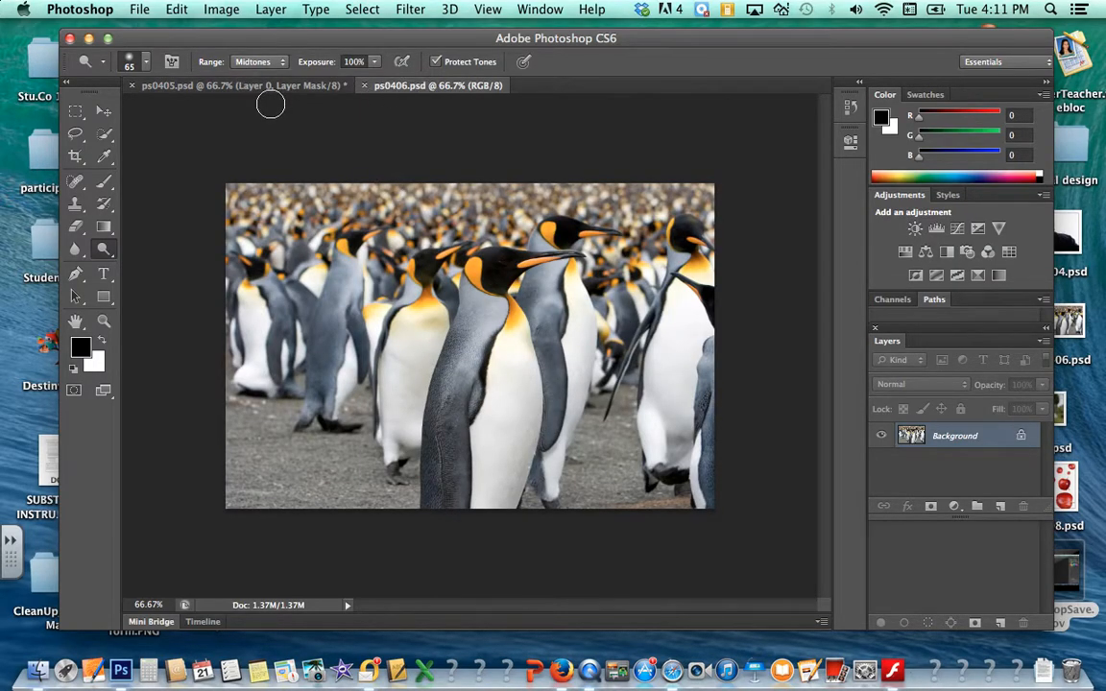
Step: Move a copy of the masked duck layer from ps0405.psd into ps0406.psd, with the duck's body starting at the image's lower-left corner
click(253, 81)
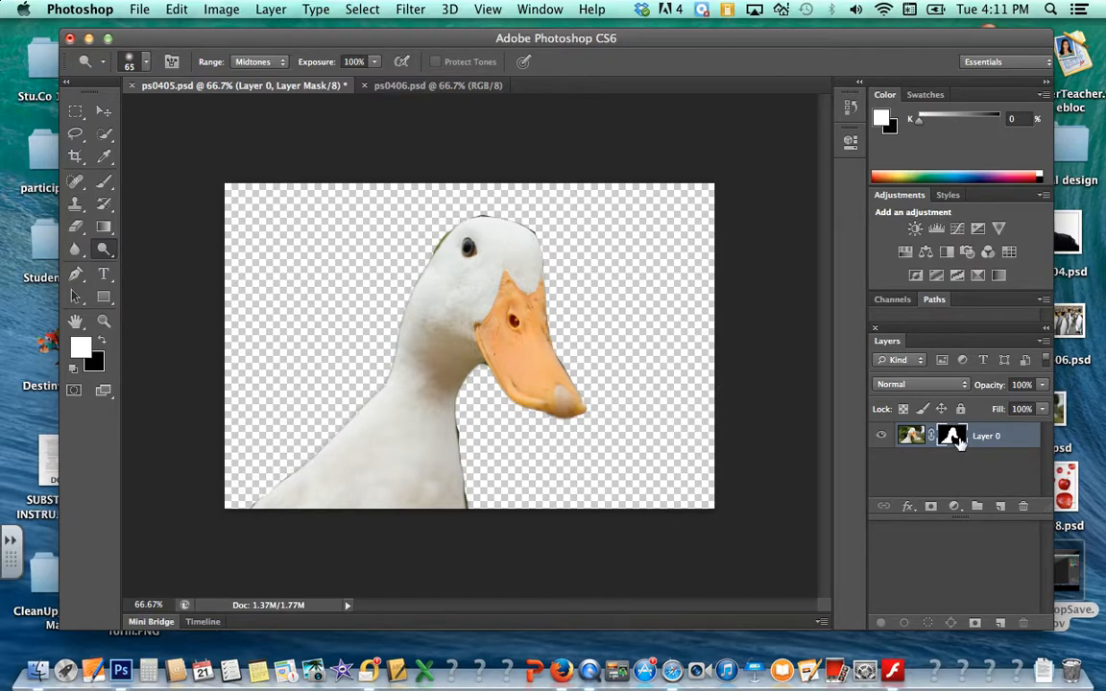
click(106, 111)
drag(487, 296, 448, 304)
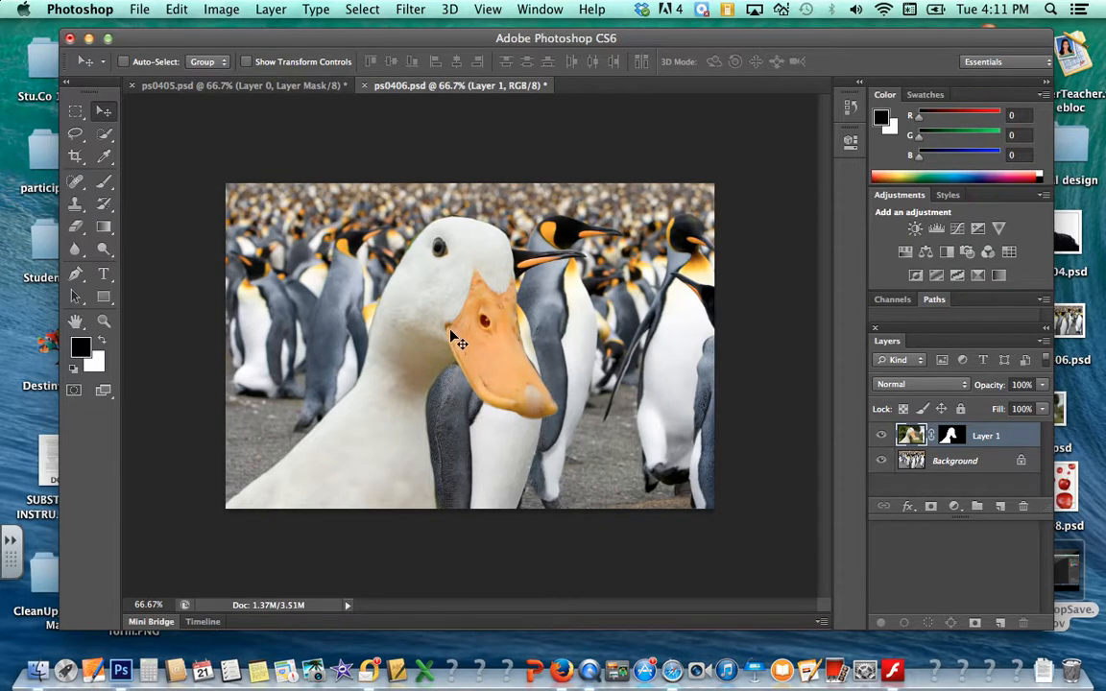
Step: Scale the duck layer proportionally to about 68.5% with Free Transform, keeping its lower-left corner fixed, and apply the transform
key(super+t)
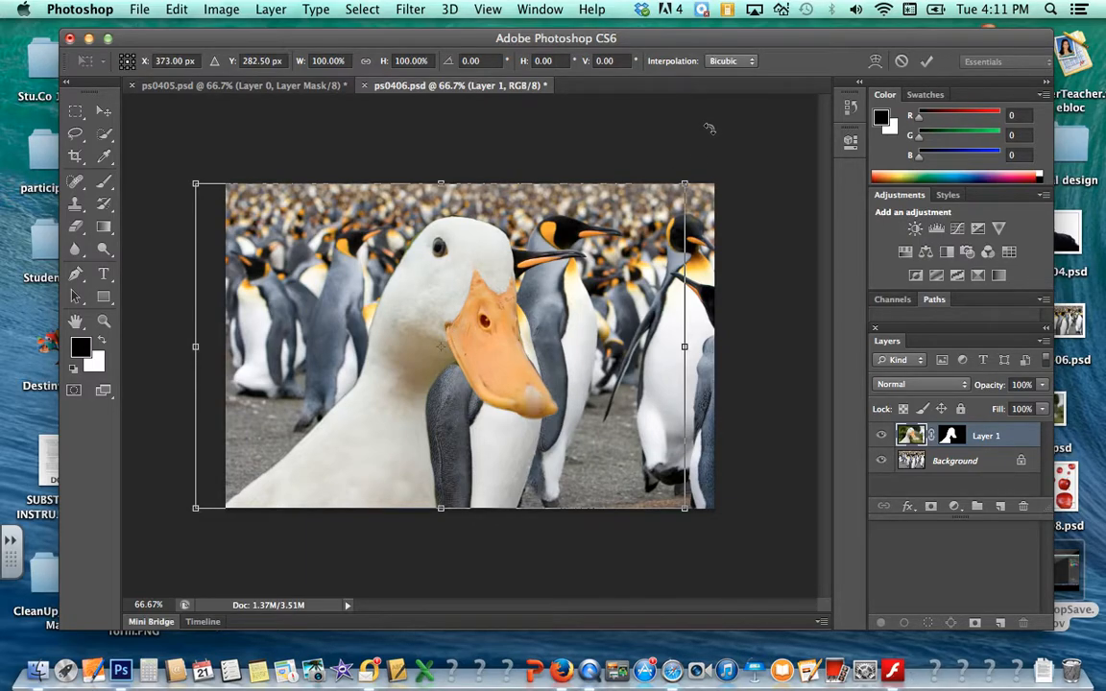
drag(683, 186, 530, 270)
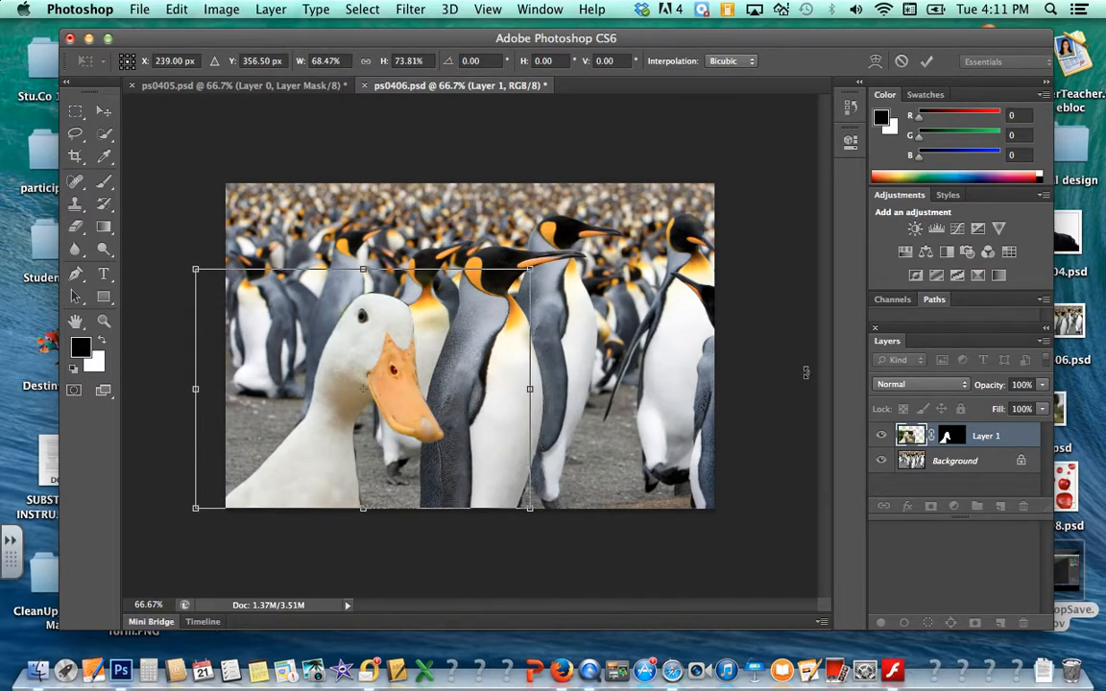
key(super+z)
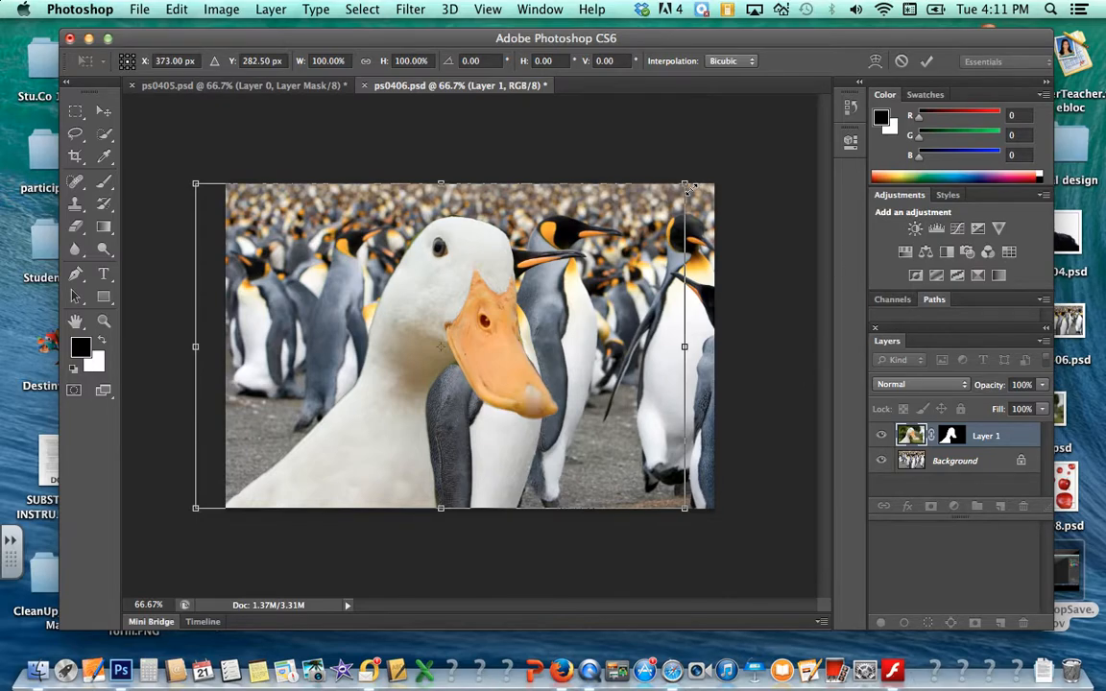
drag(684, 183, 534, 278)
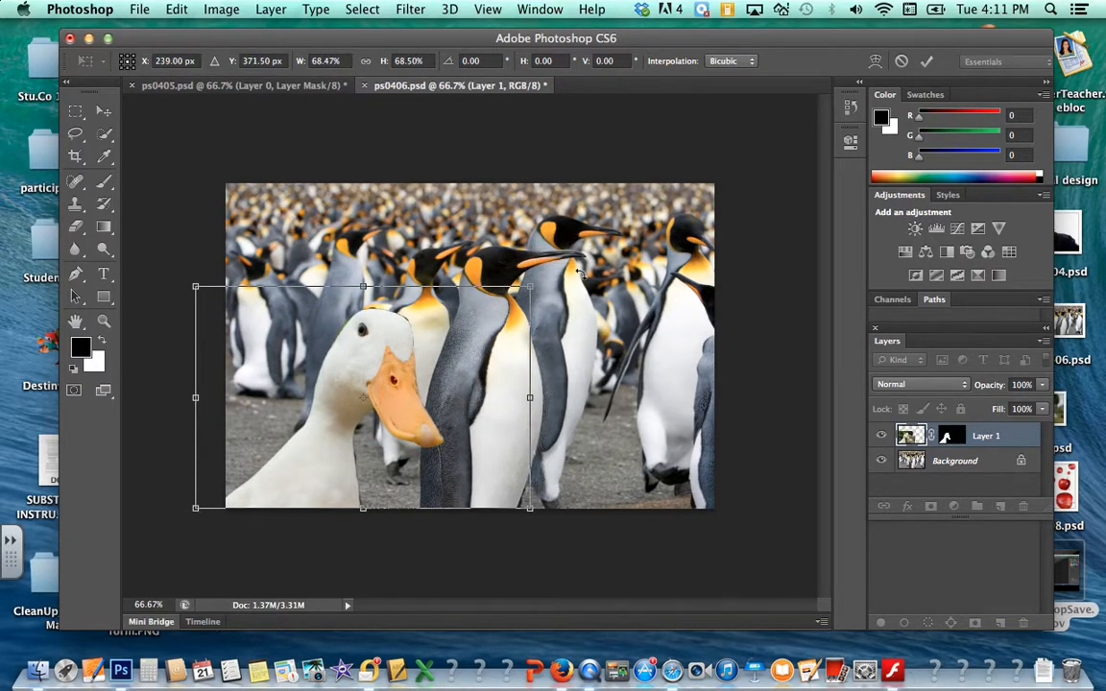
key(Return)
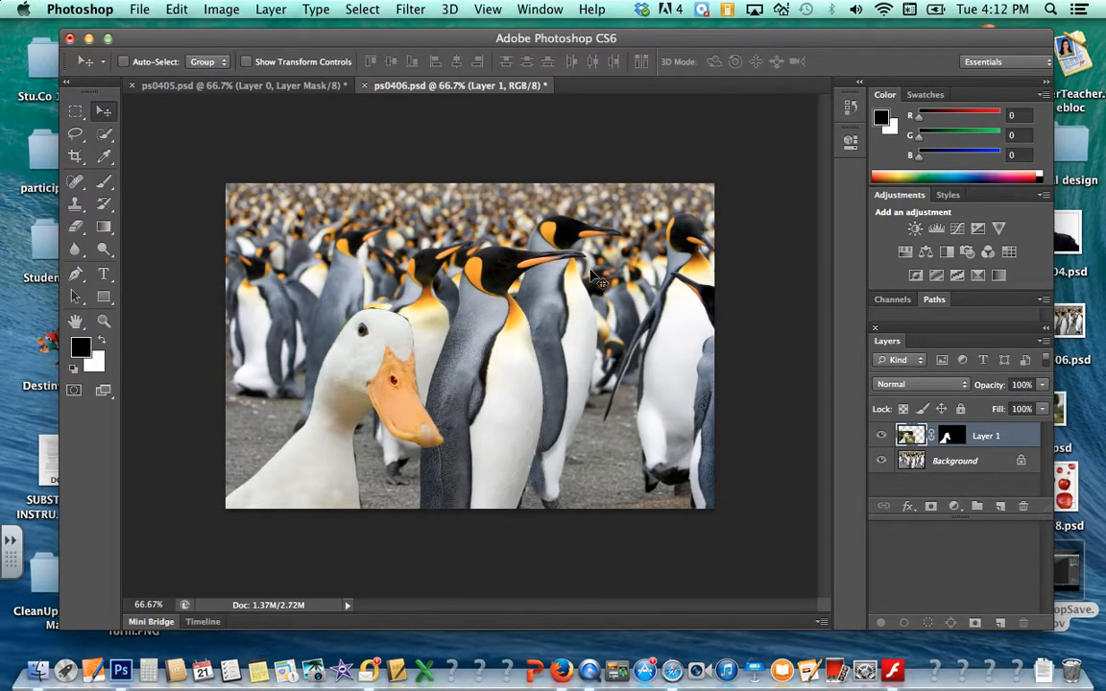